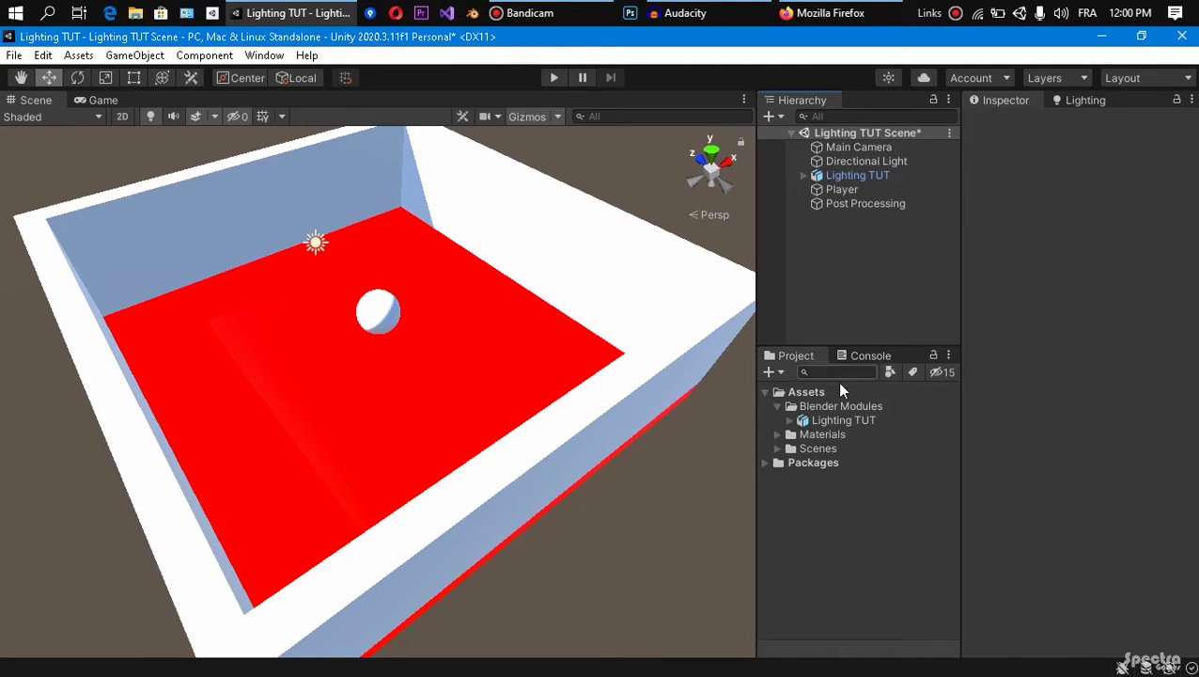
Step: Tick Generate Lightmap UVs in the Lighting TUT model's import settings and expand its Lightmap UVs options
{"action": "left_click", "coordinate": [523, 299]}
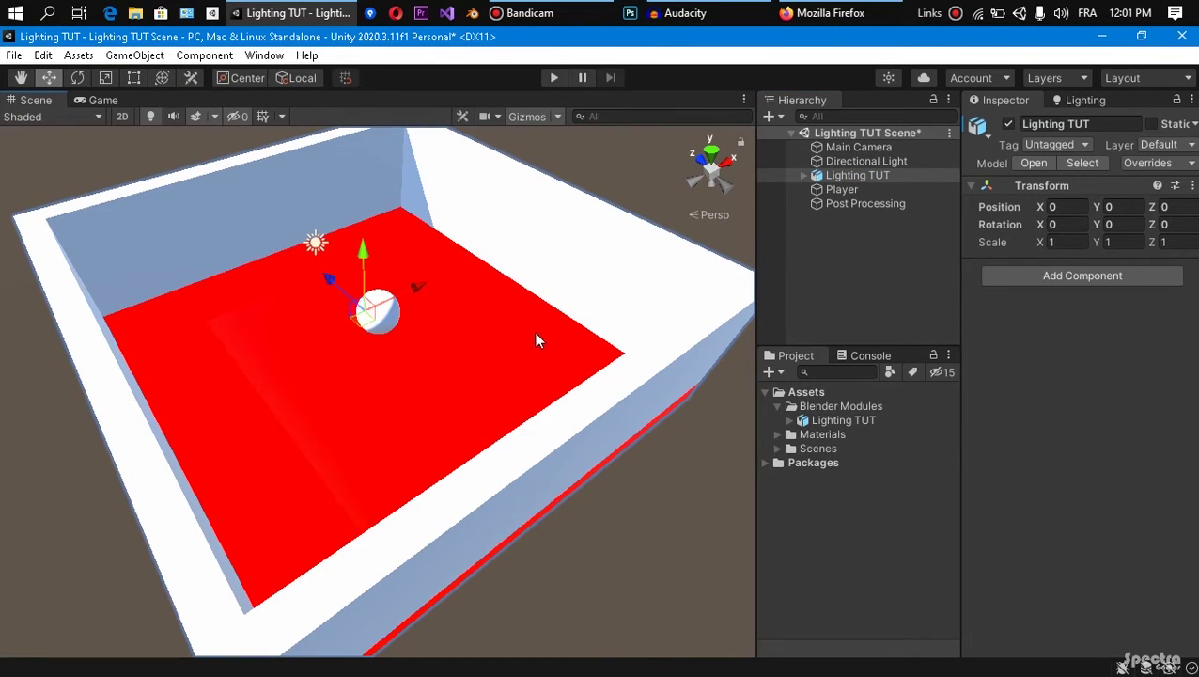
{"action": "left_click", "coordinate": [398, 323]}
{"action": "left_click", "coordinate": [638, 167]}
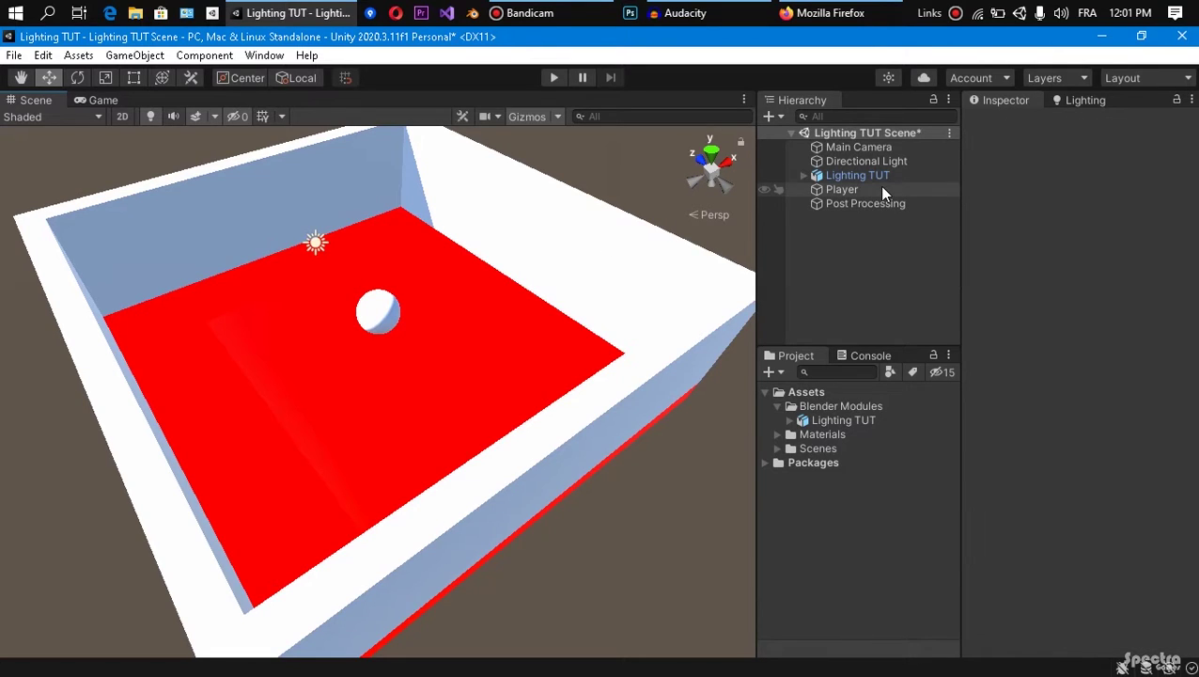
{"action": "left_click", "coordinate": [843, 426]}
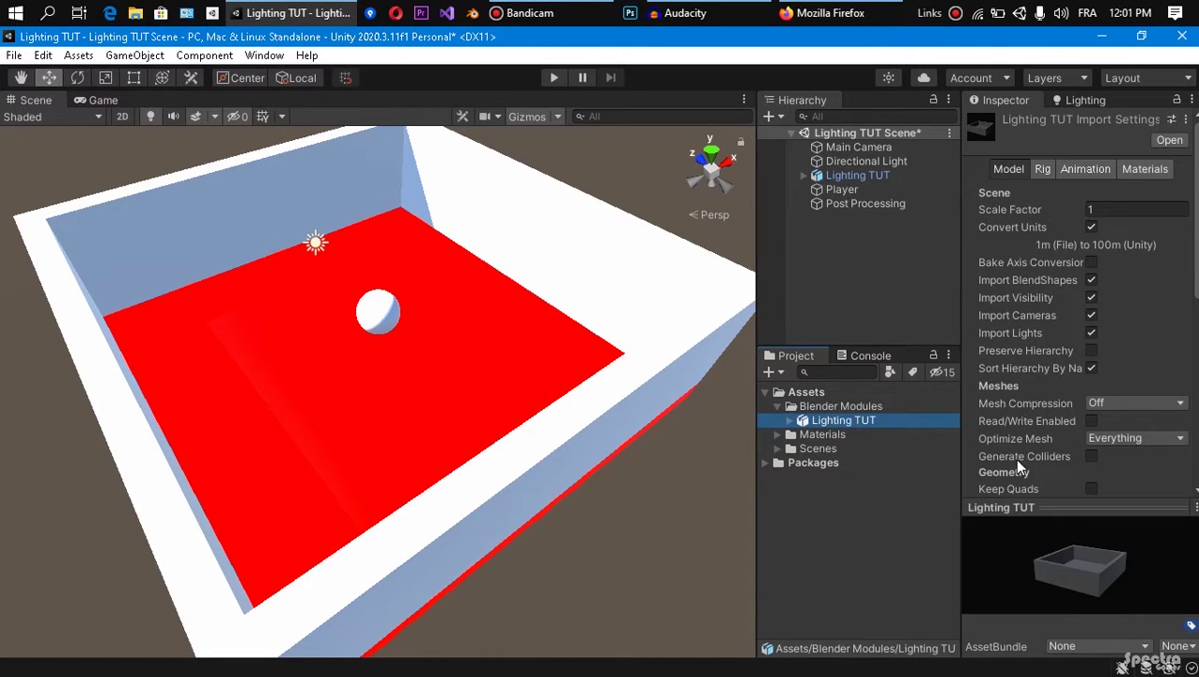
{"action": "scroll", "coordinate": [1053, 350], "scroll_direction": "down", "scroll_amount": 8}
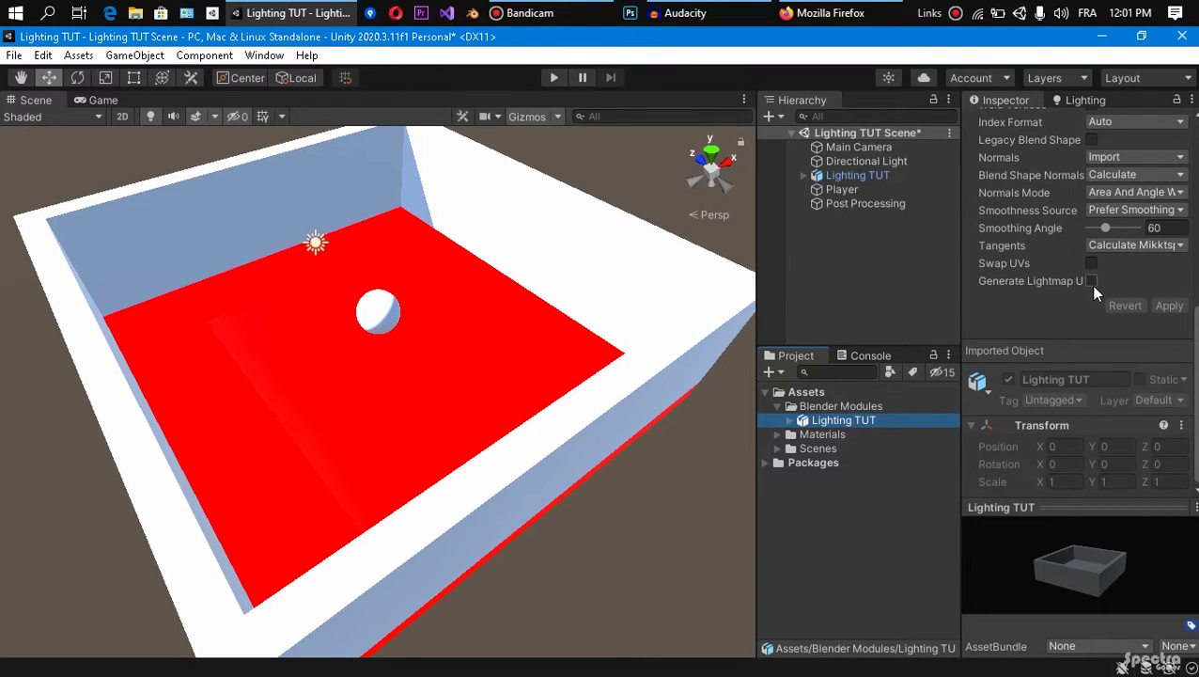
{"action": "left_click", "coordinate": [1091, 281]}
{"action": "left_click", "coordinate": [1084, 301]}
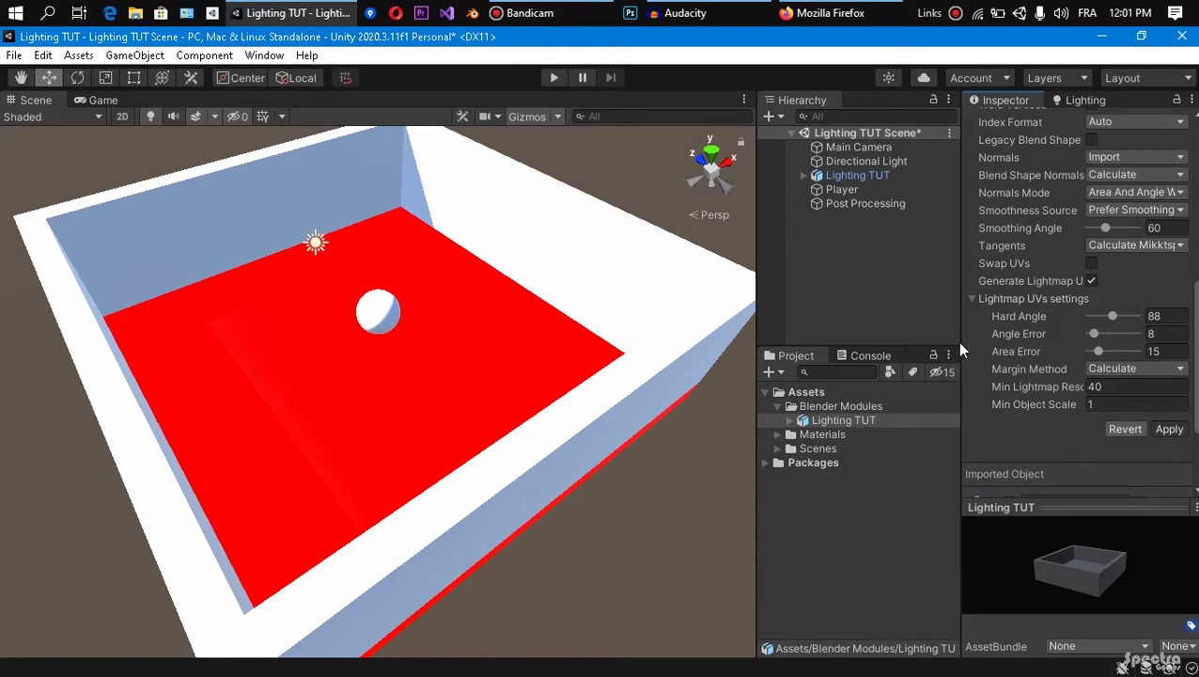
{"action": "left_click", "coordinate": [897, 277]}
{"action": "left_click", "coordinate": [859, 175]}
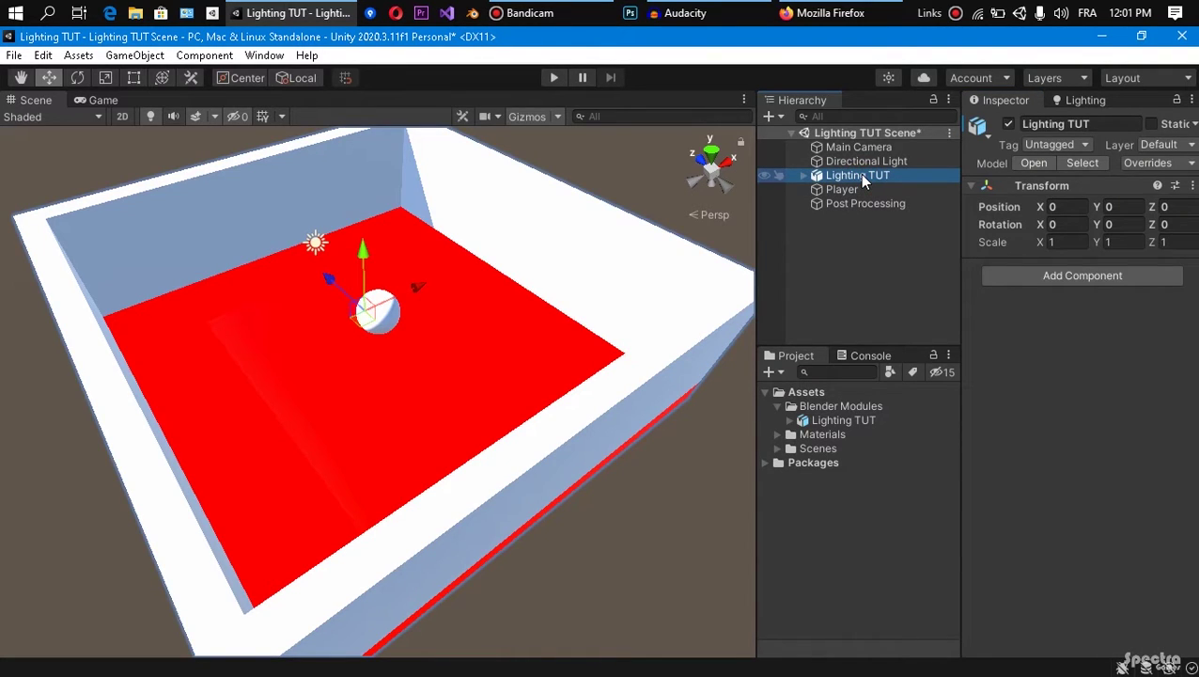
Step: Flag the Lighting TUT room and all children as Contribute GI and Reflection Probe Static
{"action": "left_click", "coordinate": [1191, 124]}
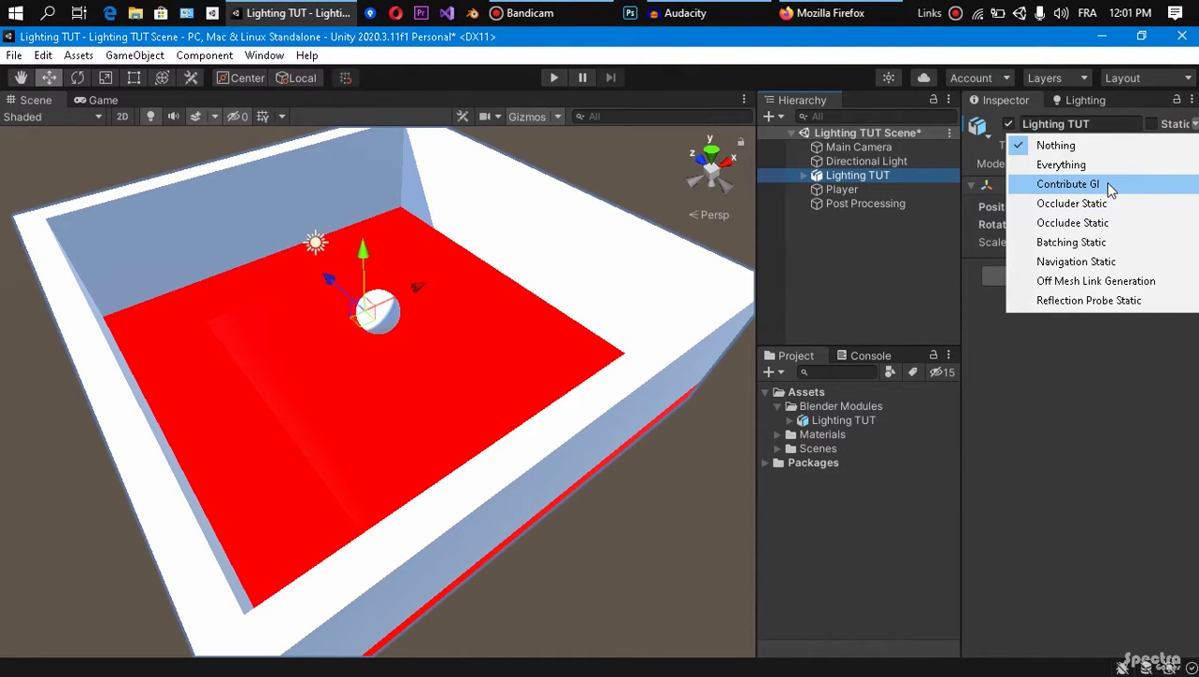
{"action": "left_click", "coordinate": [1110, 185]}
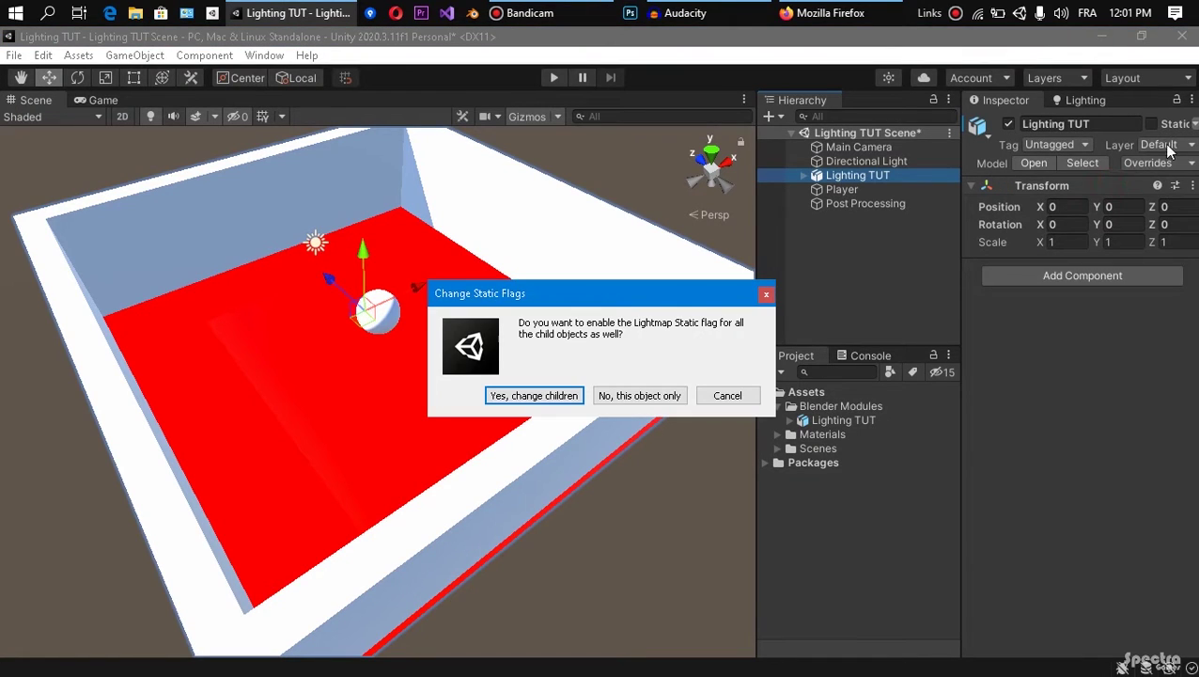
{"action": "left_click", "coordinate": [558, 398]}
{"action": "left_click", "coordinate": [1191, 124]}
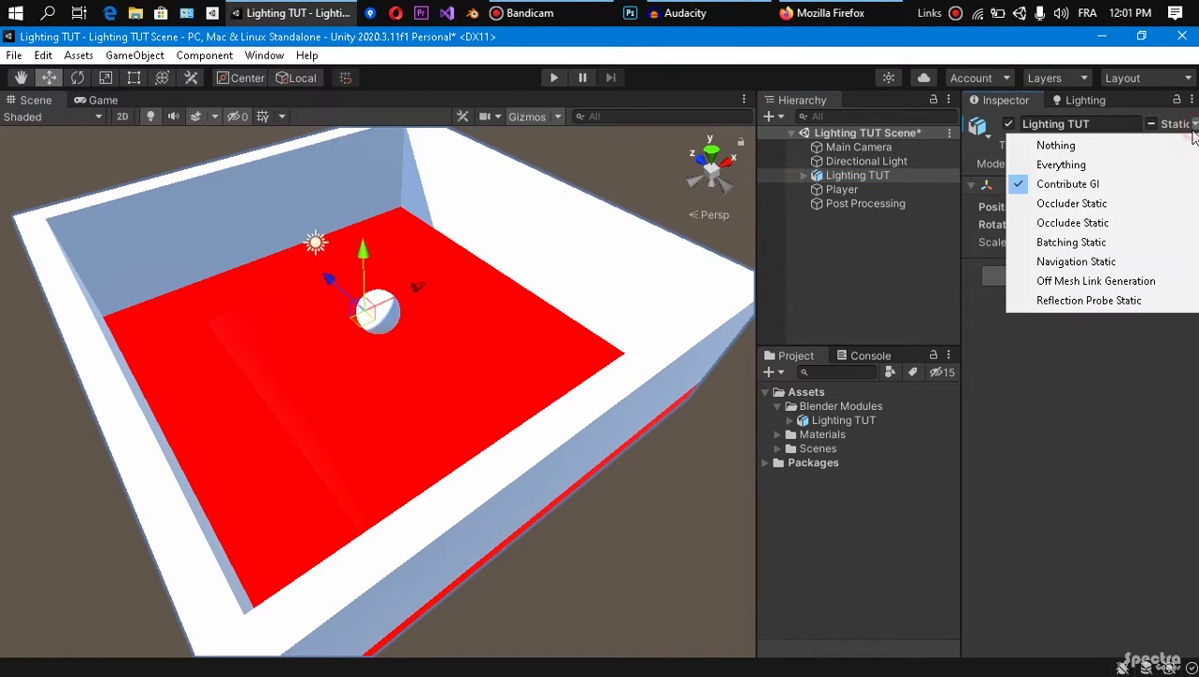
{"action": "left_click", "coordinate": [1134, 302]}
{"action": "left_click", "coordinate": [532, 398]}
{"action": "left_click", "coordinate": [924, 289]}
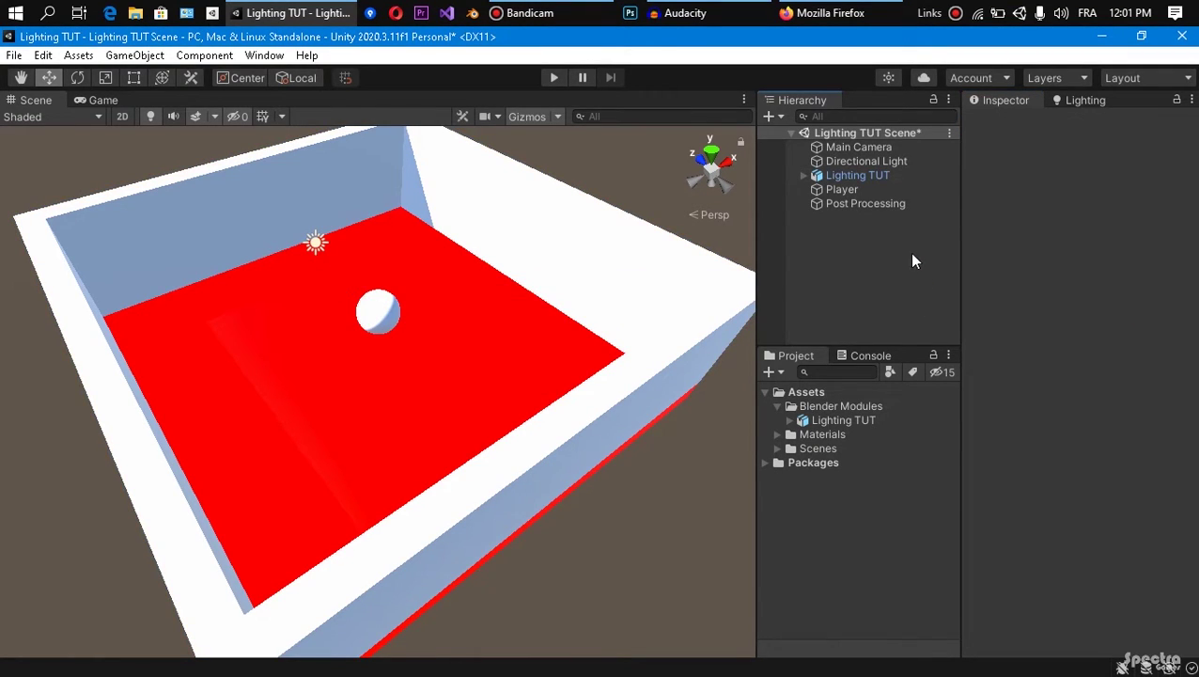
Step: Mark the Directional Light as Contribute GI static
{"action": "left_click", "coordinate": [883, 161]}
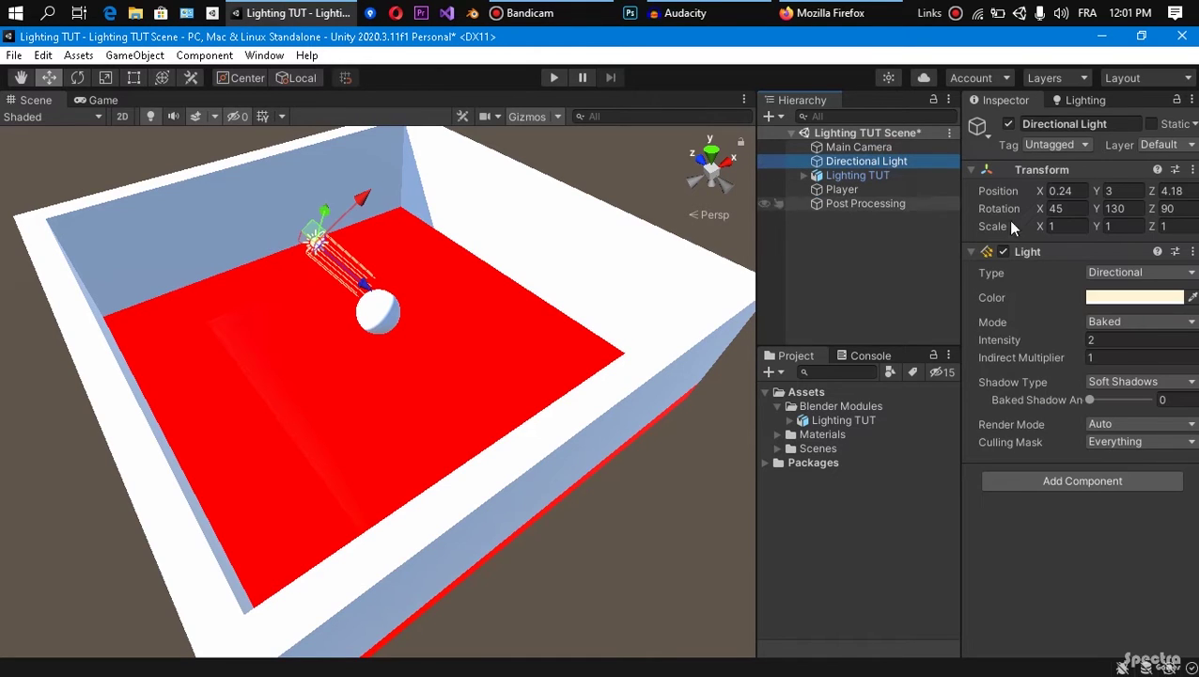
{"action": "left_click", "coordinate": [1191, 125]}
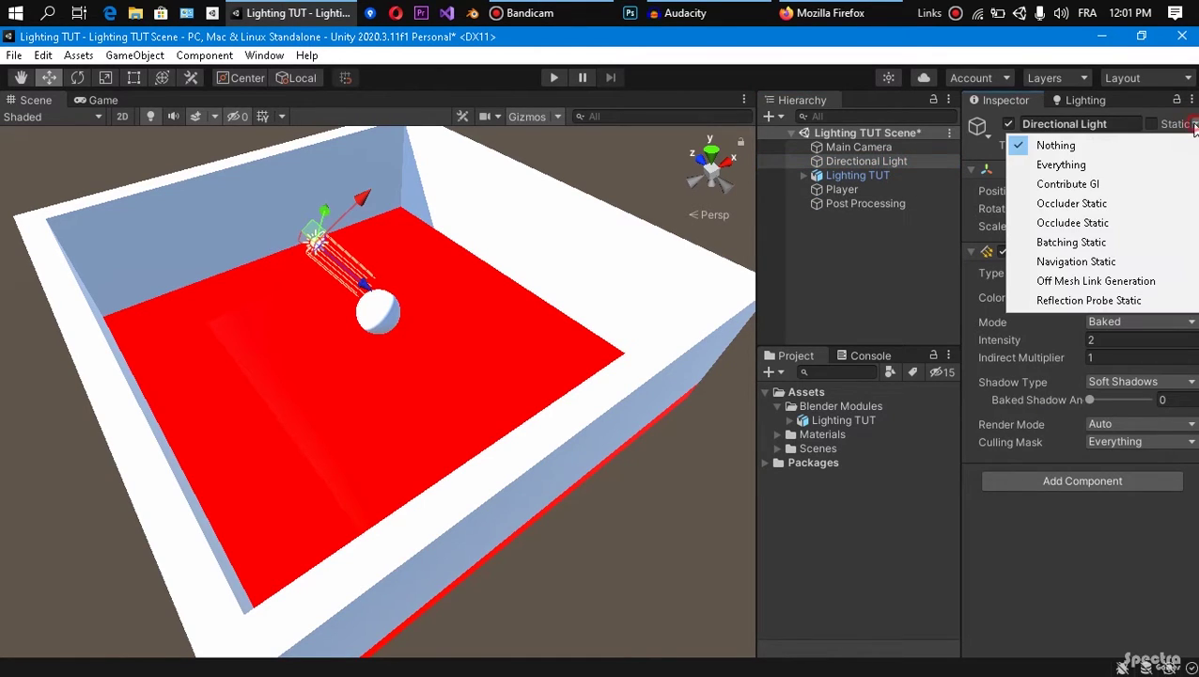
{"action": "left_click", "coordinate": [1162, 184]}
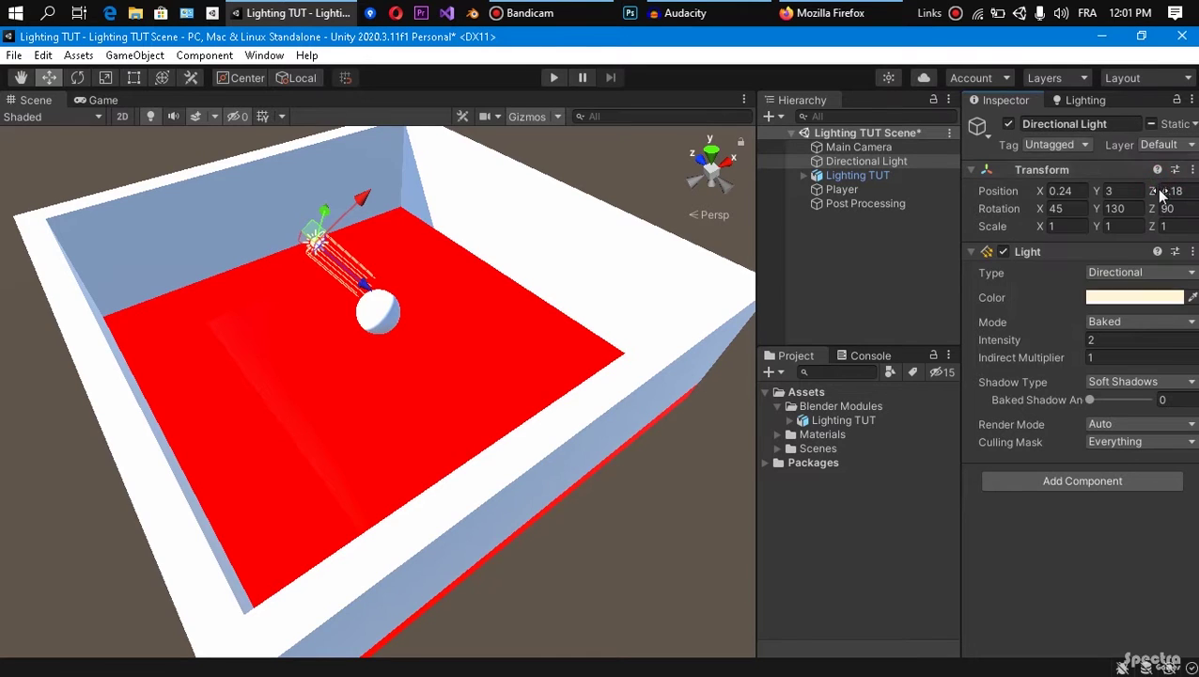
{"action": "left_click", "coordinate": [1193, 125]}
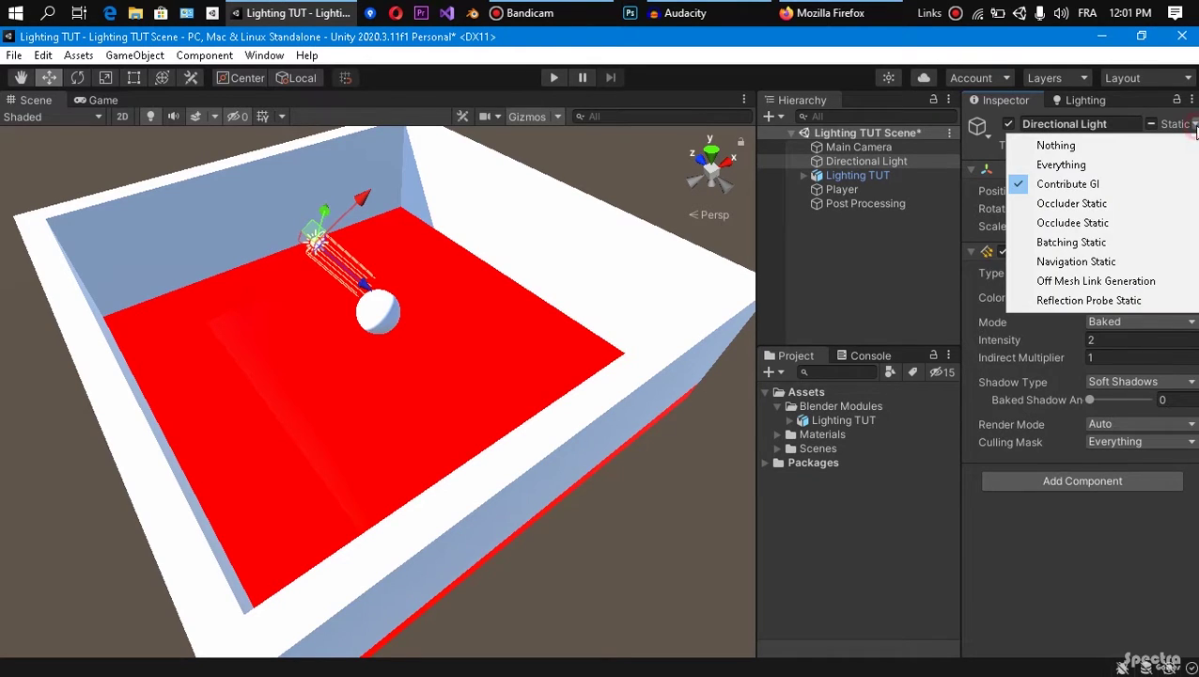
{"action": "left_click", "coordinate": [1142, 299]}
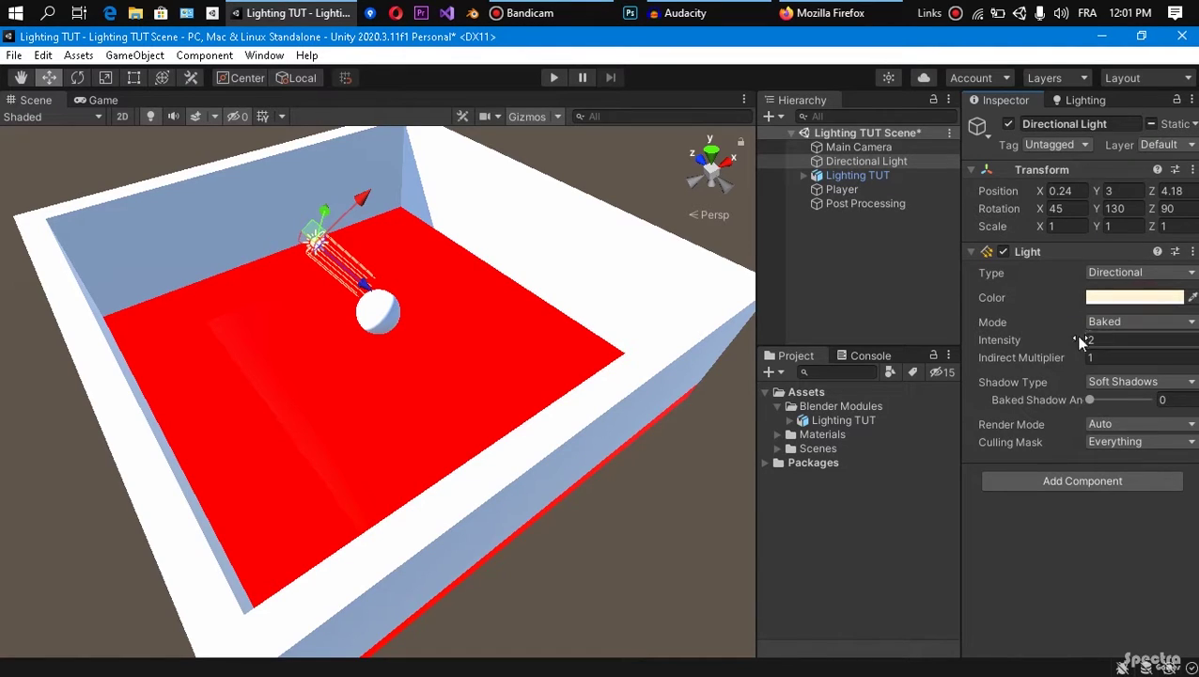
Step: Set the Directional Light's Mode to Mixed
{"action": "left_click", "coordinate": [1104, 321]}
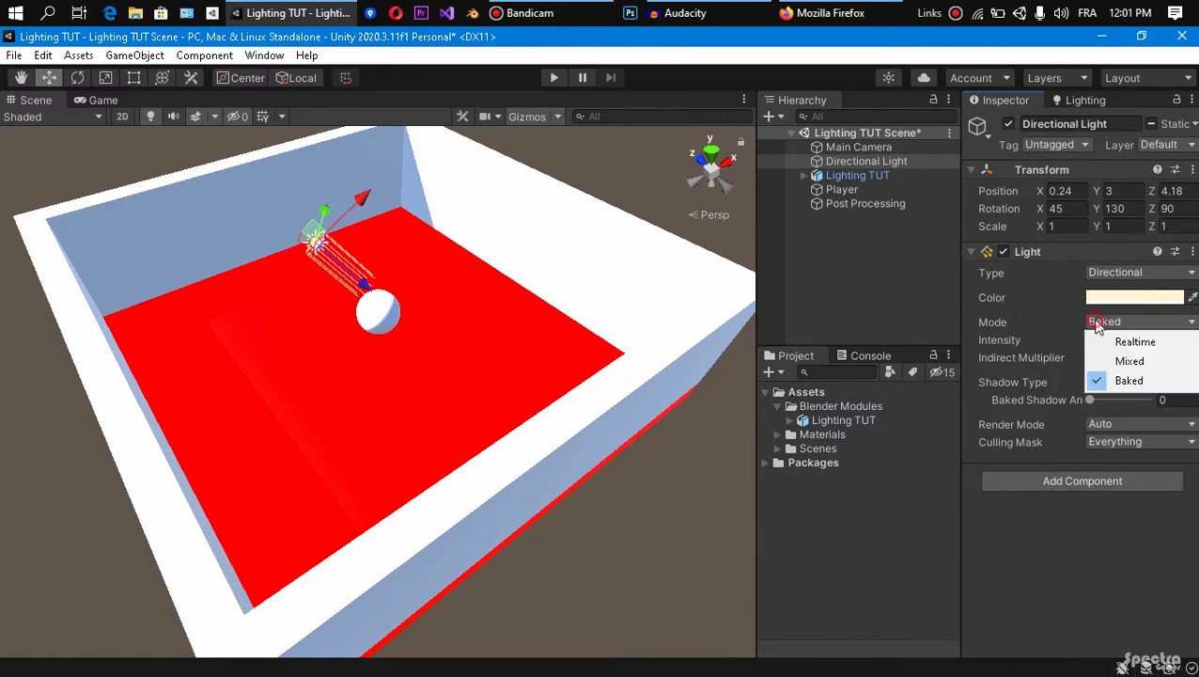
{"action": "left_click", "coordinate": [1117, 358]}
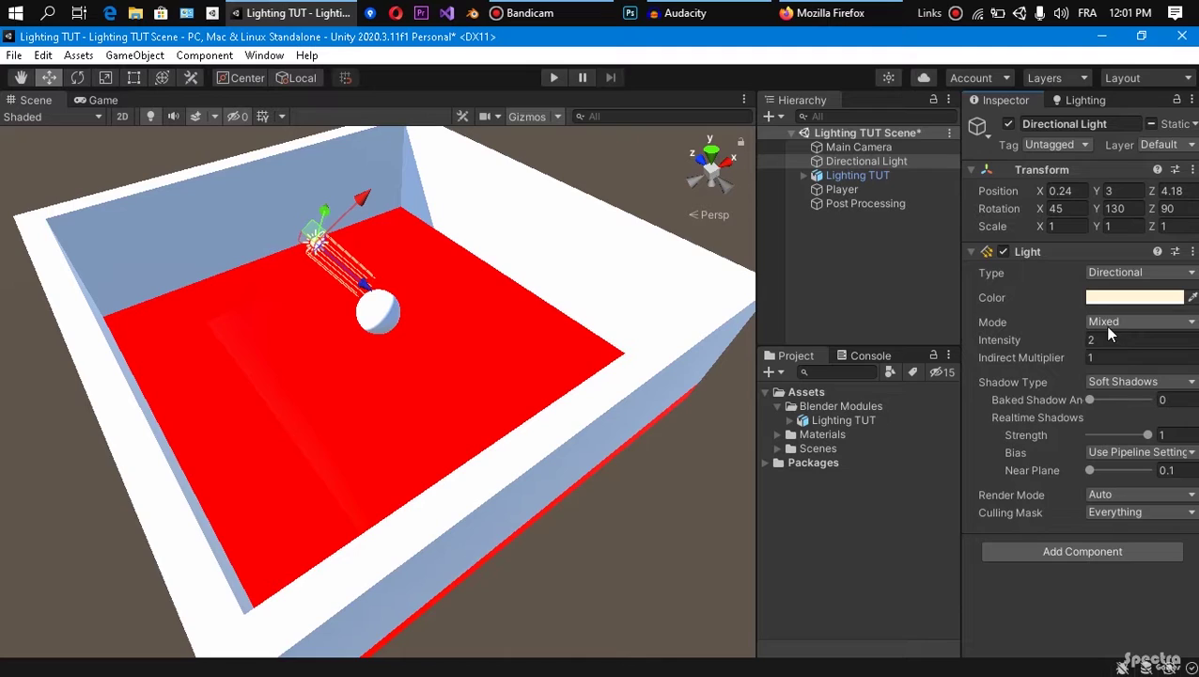
{"action": "left_click", "coordinate": [1106, 323]}
{"action": "left_click", "coordinate": [1127, 375]}
{"action": "left_click", "coordinate": [1116, 325]}
{"action": "left_click", "coordinate": [1109, 329]}
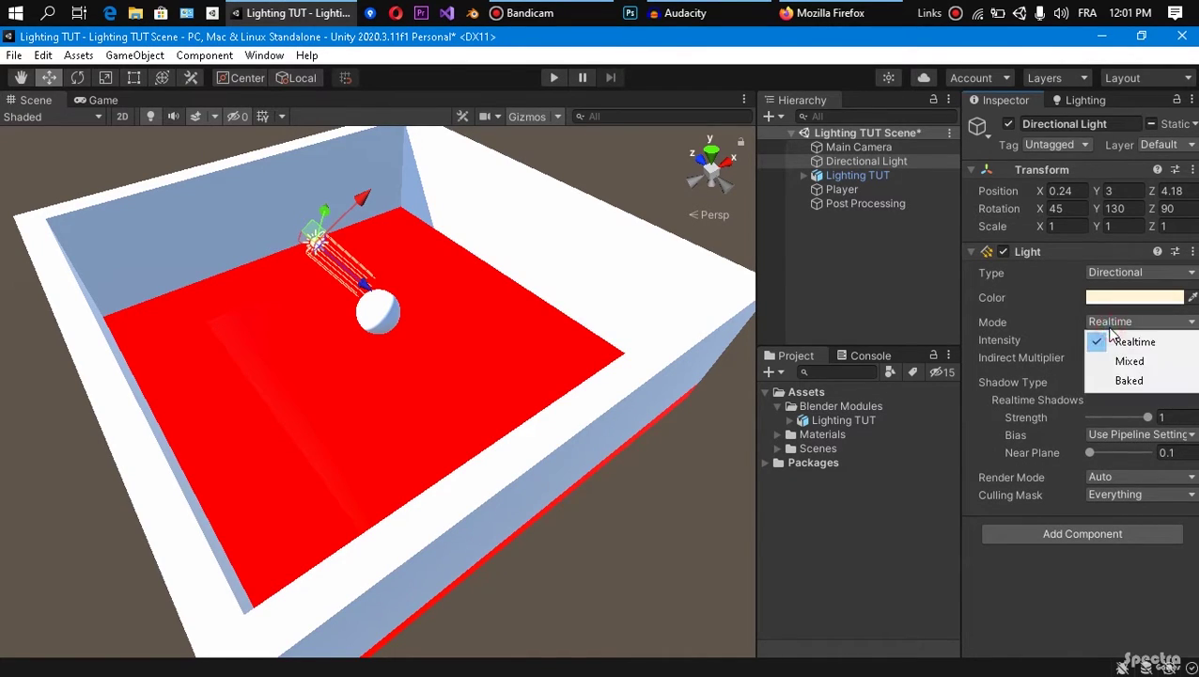
{"action": "left_click", "coordinate": [1129, 361]}
{"action": "left_click", "coordinate": [912, 302]}
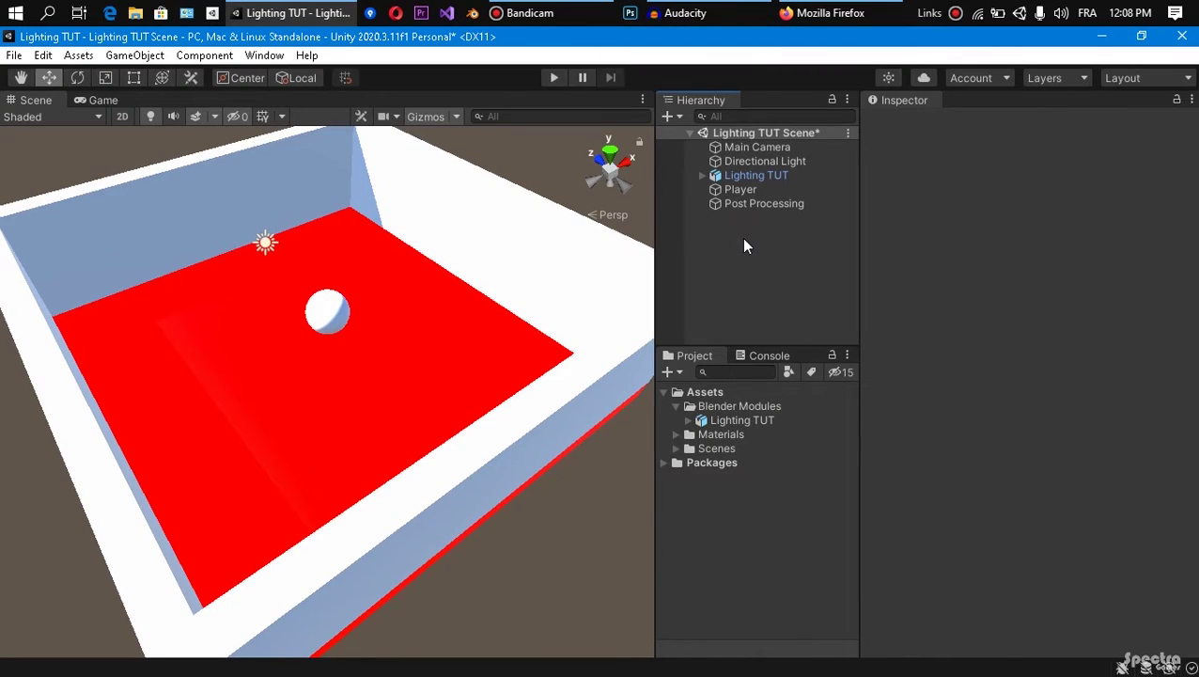
Step: Dock the Lighting window beside the Inspector and create a new 'Lighting TUT' lighting settings asset
{"action": "left_click", "coordinate": [270, 57]}
{"action": "mouse_move", "coordinate": [293, 312]}
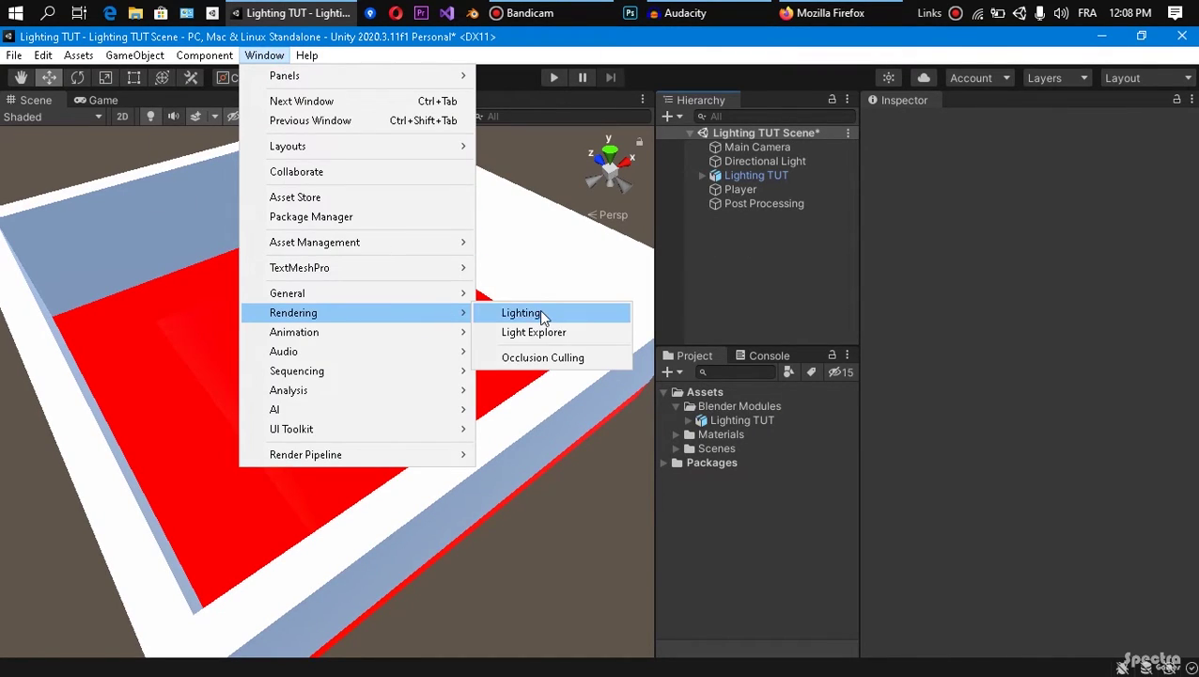
{"action": "left_click", "coordinate": [523, 313]}
{"action": "left_click_drag", "start_coordinate": [851, 150], "coordinate": [970, 100]}
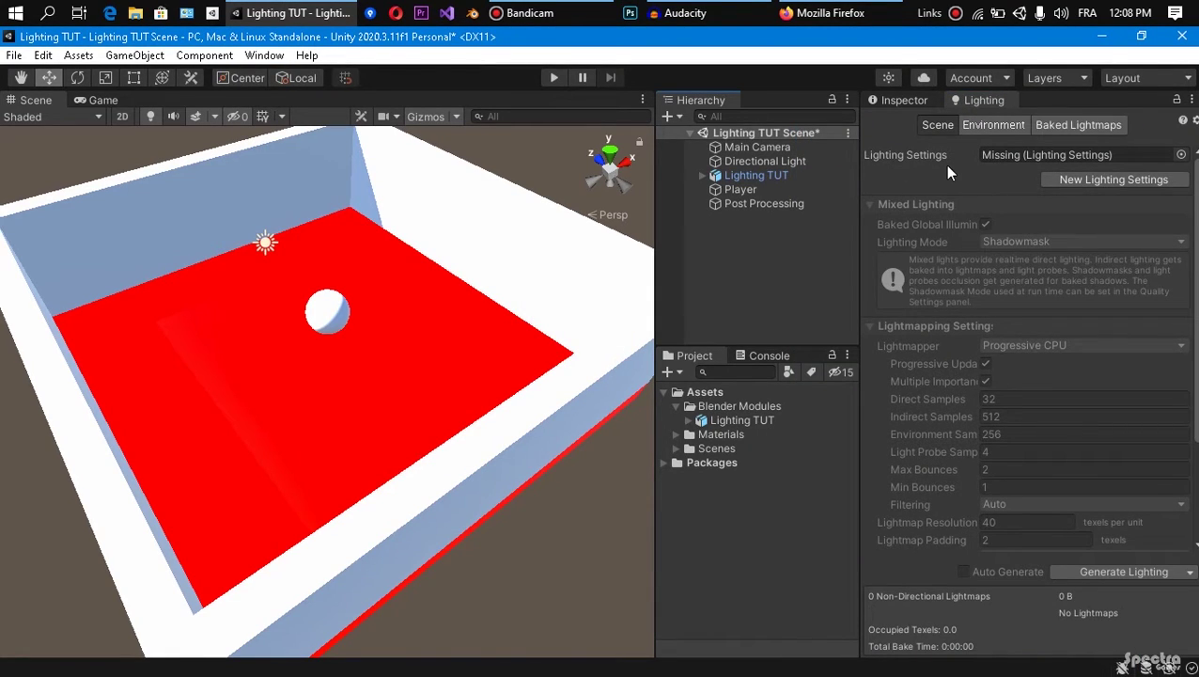
{"action": "left_click", "coordinate": [1074, 181]}
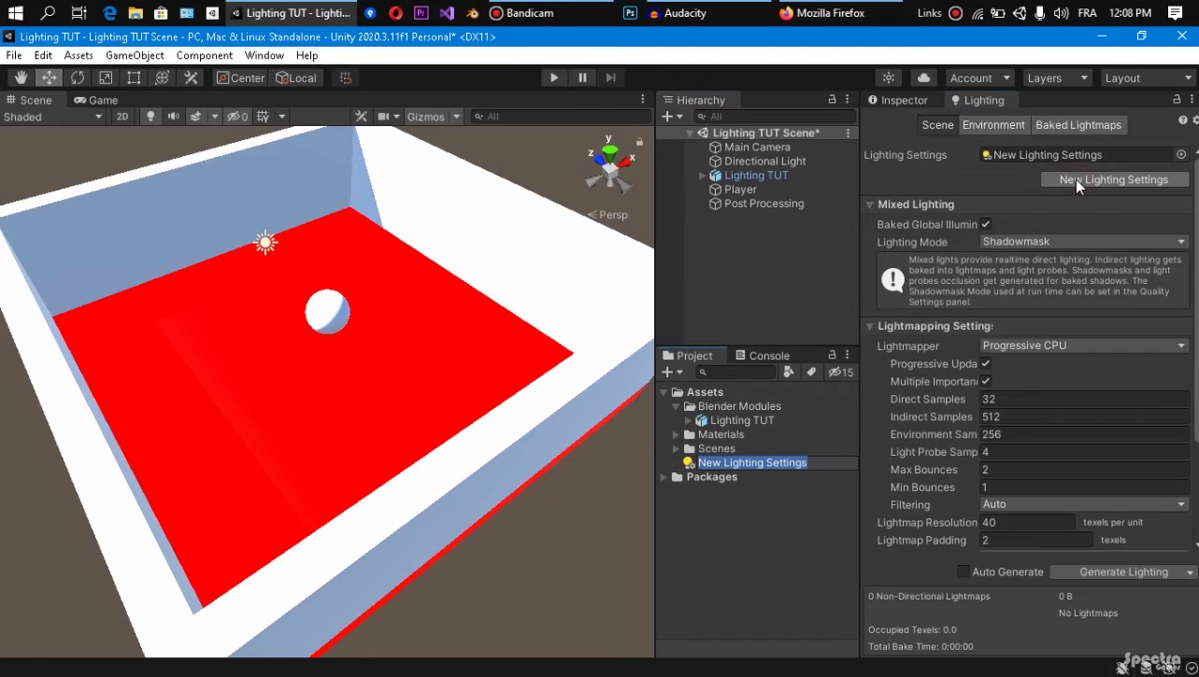
{"action": "type", "text": "Lighting TUT"}
{"action": "key", "text": "Return"}
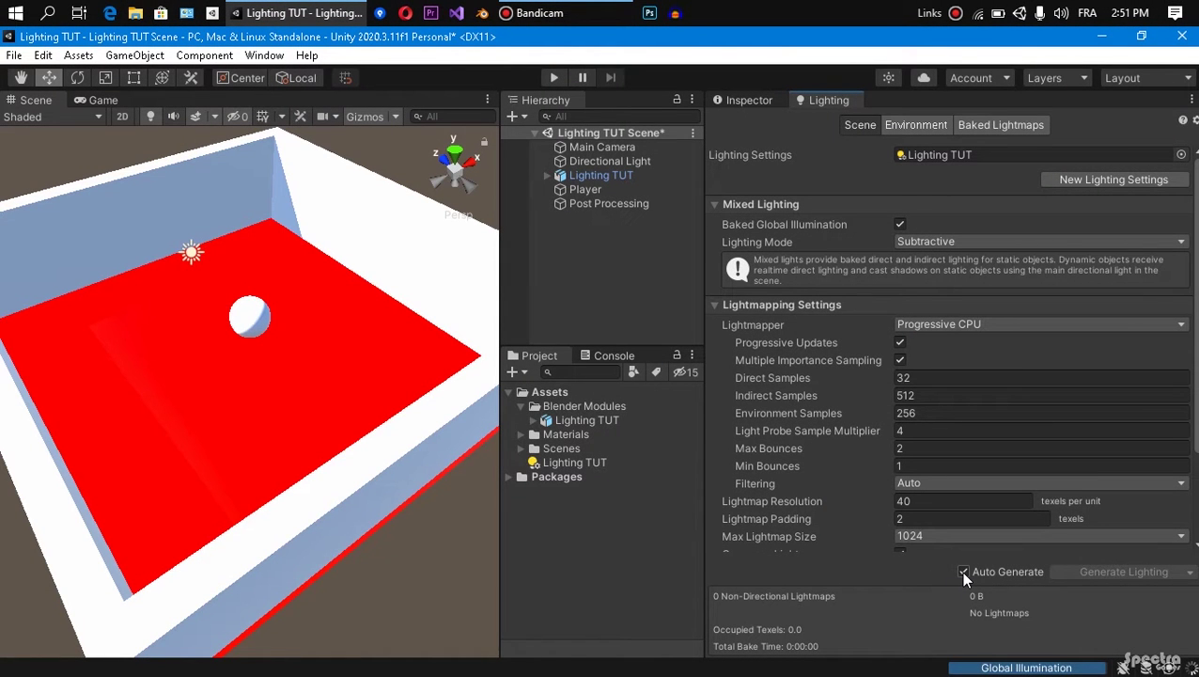
Step: Turn off Auto Generate and toggle Baked Global Illumination off and on, leaving Shadowmask mode
{"action": "left_click", "coordinate": [963, 571]}
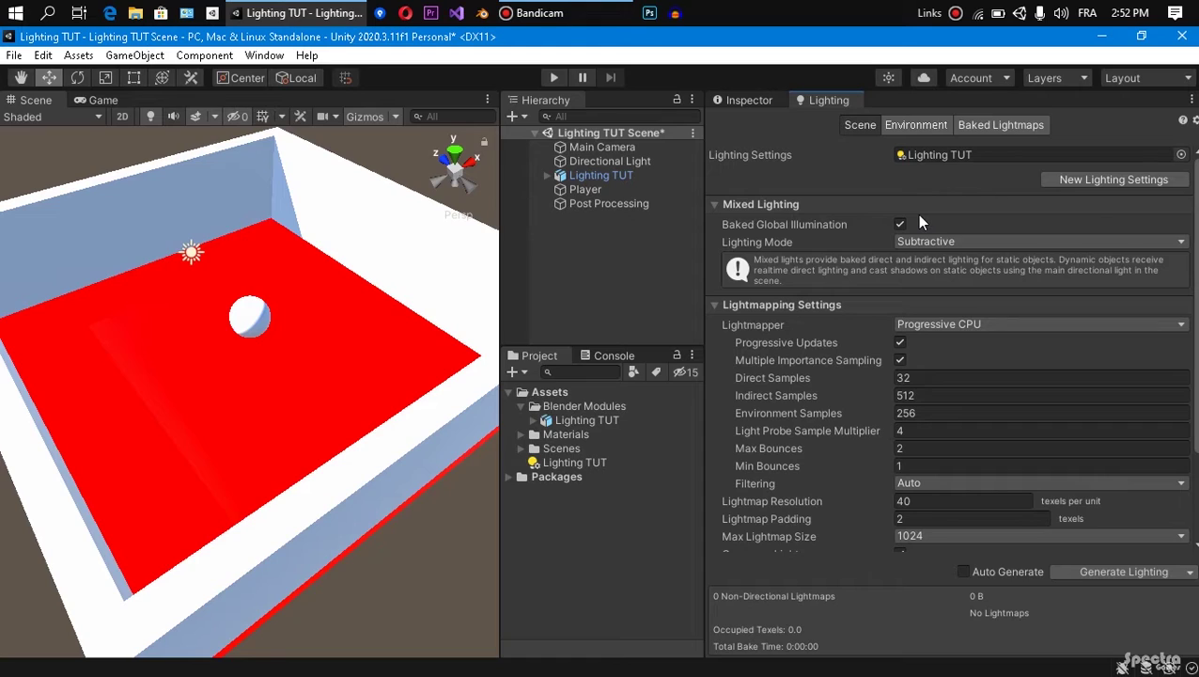
{"action": "left_click", "coordinate": [902, 225]}
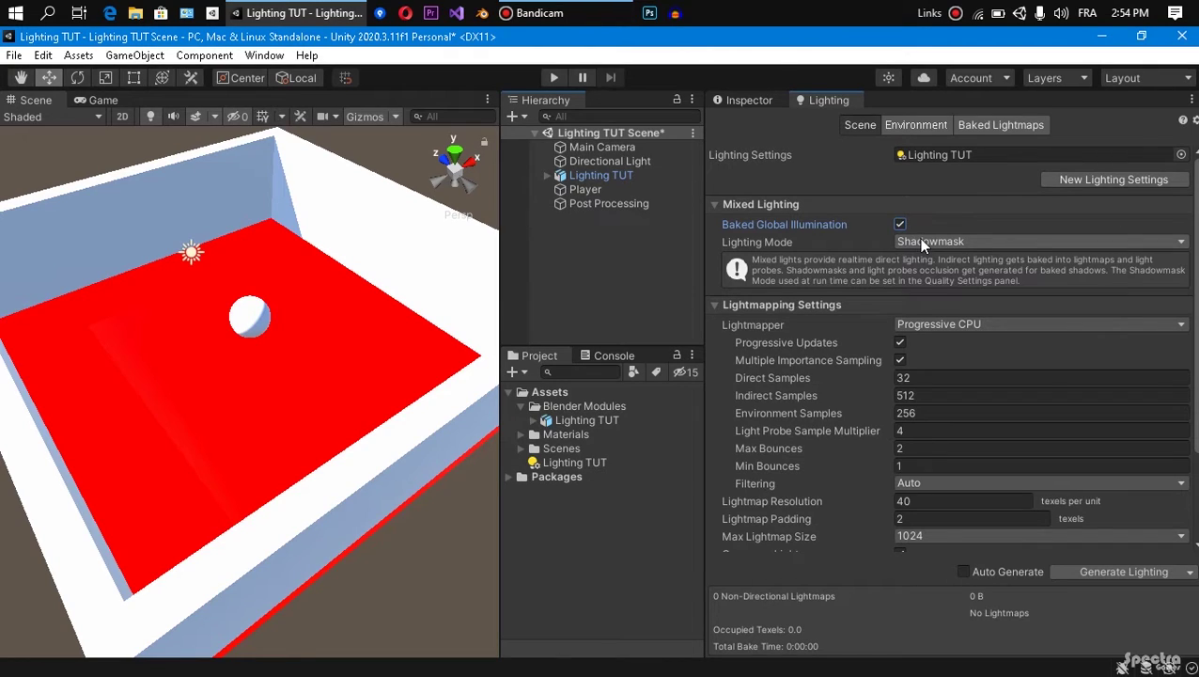
{"action": "left_click", "coordinate": [920, 243]}
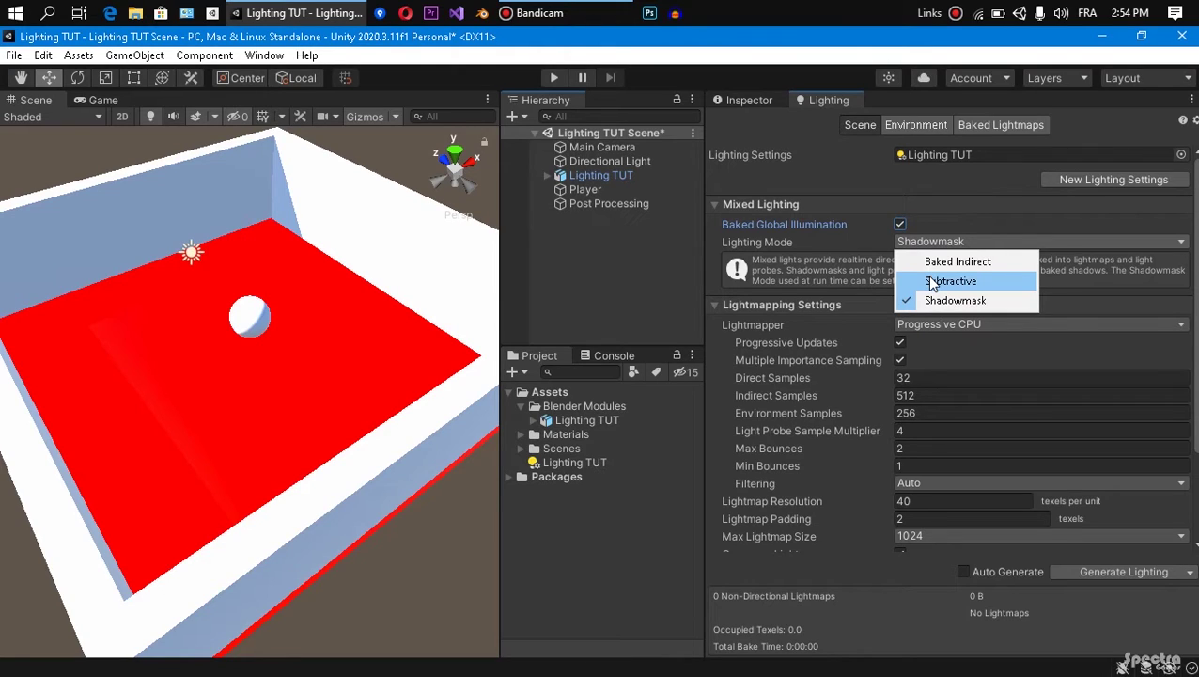
Step: Keep the Progressive GPU lightmapper and disable Progressive Updates and Multiple Importance Sampling
{"action": "left_click", "coordinate": [950, 281]}
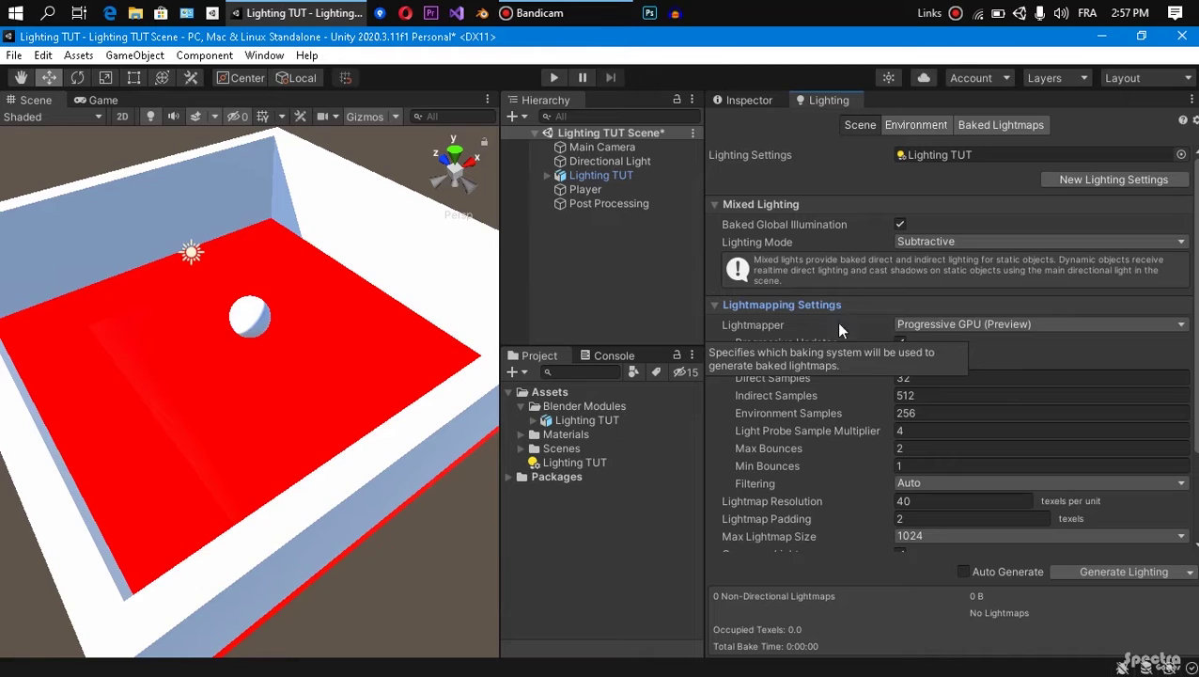
{"action": "left_click", "coordinate": [919, 323]}
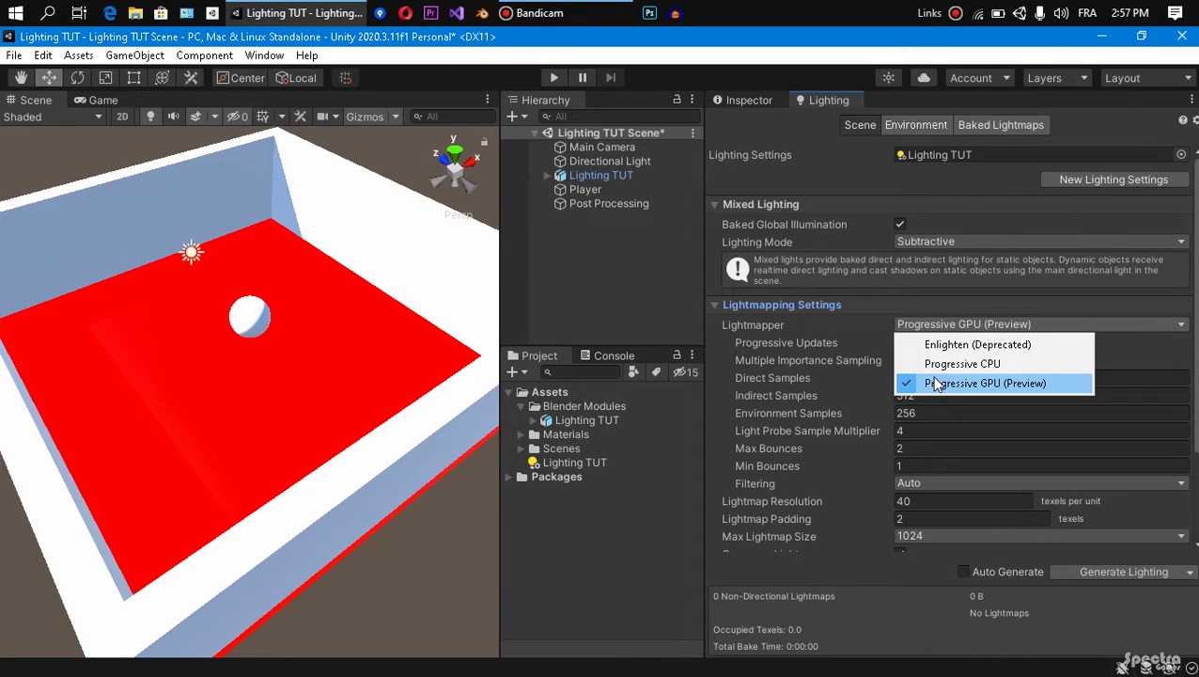
{"action": "left_click", "coordinate": [935, 383]}
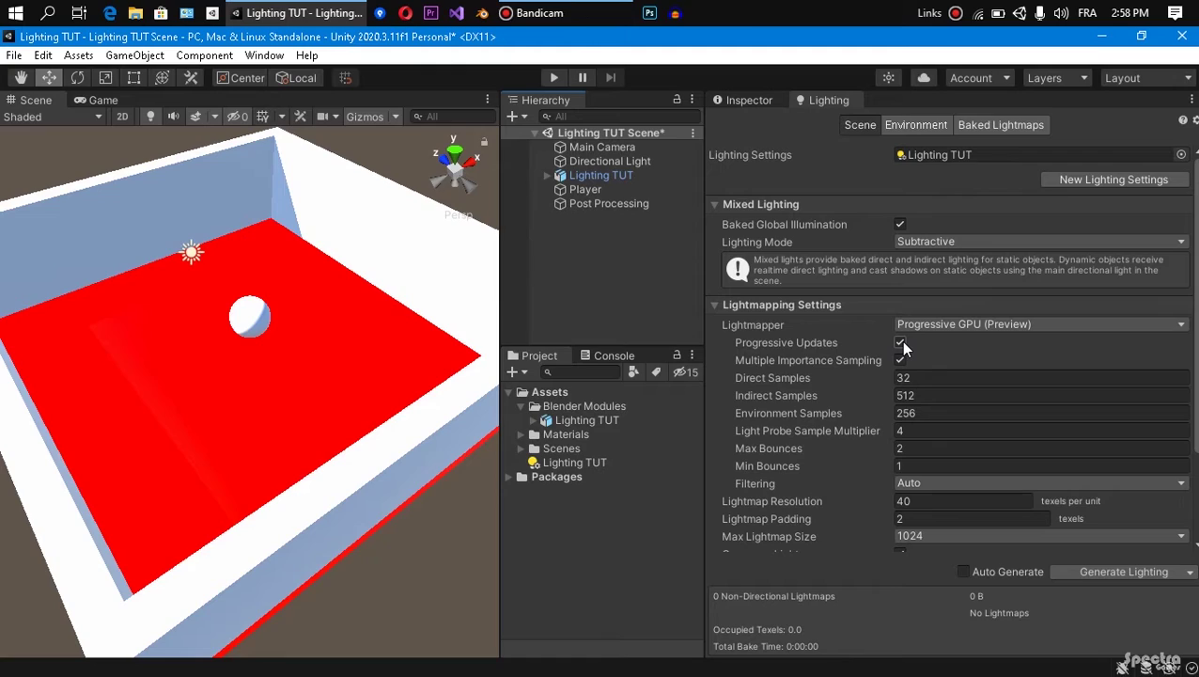
{"action": "left_click", "coordinate": [900, 344]}
{"action": "left_click", "coordinate": [902, 361]}
{"action": "left_click", "coordinate": [967, 374]}
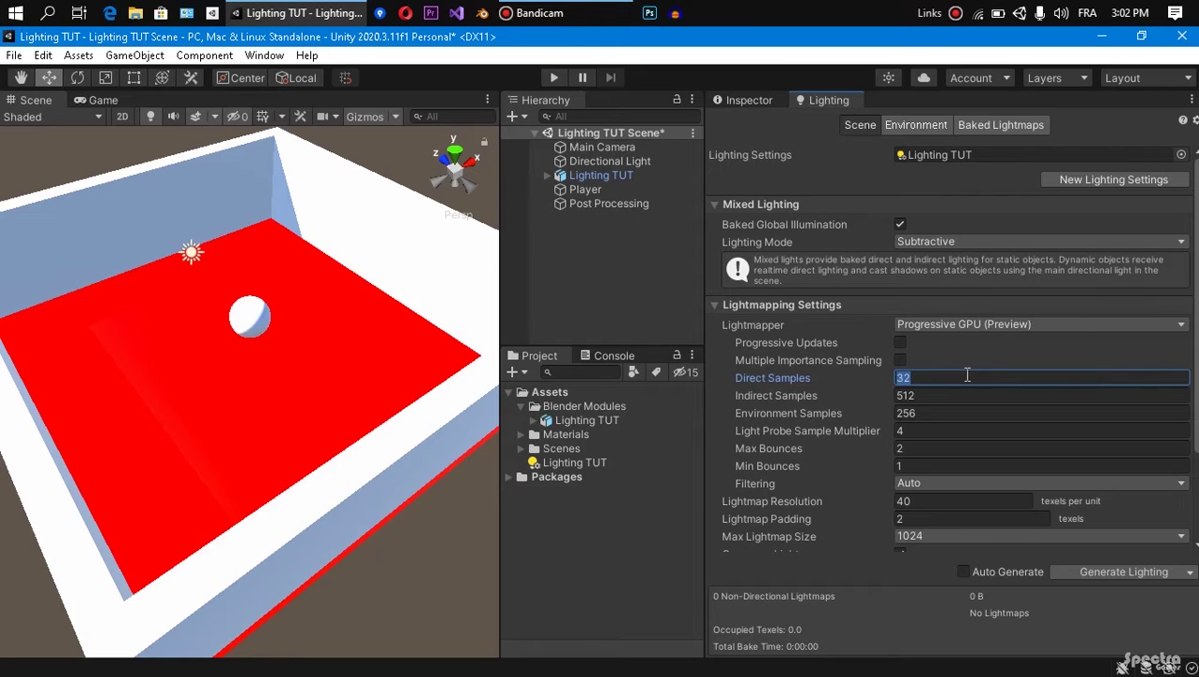
Step: Set Indirect Samples to 256, leaving Environment Samples at 256 and probe multiplier 4
{"action": "left_click", "coordinate": [939, 395]}
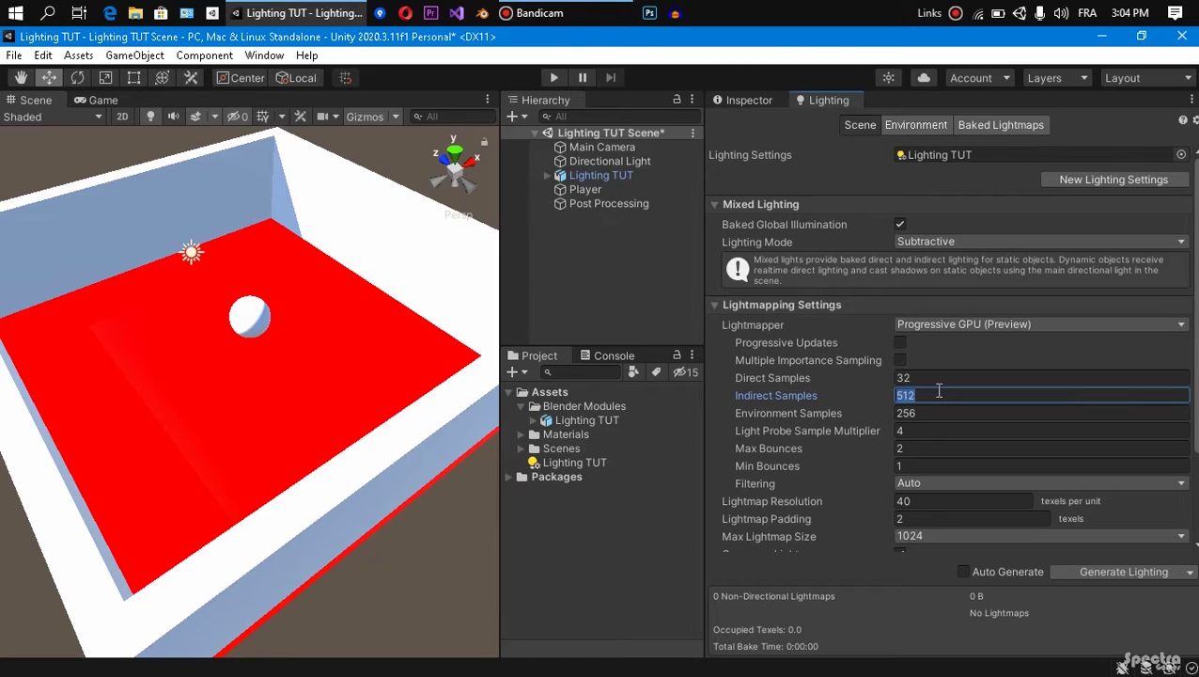
{"action": "type", "text": "256"}
{"action": "left_click", "coordinate": [935, 413]}
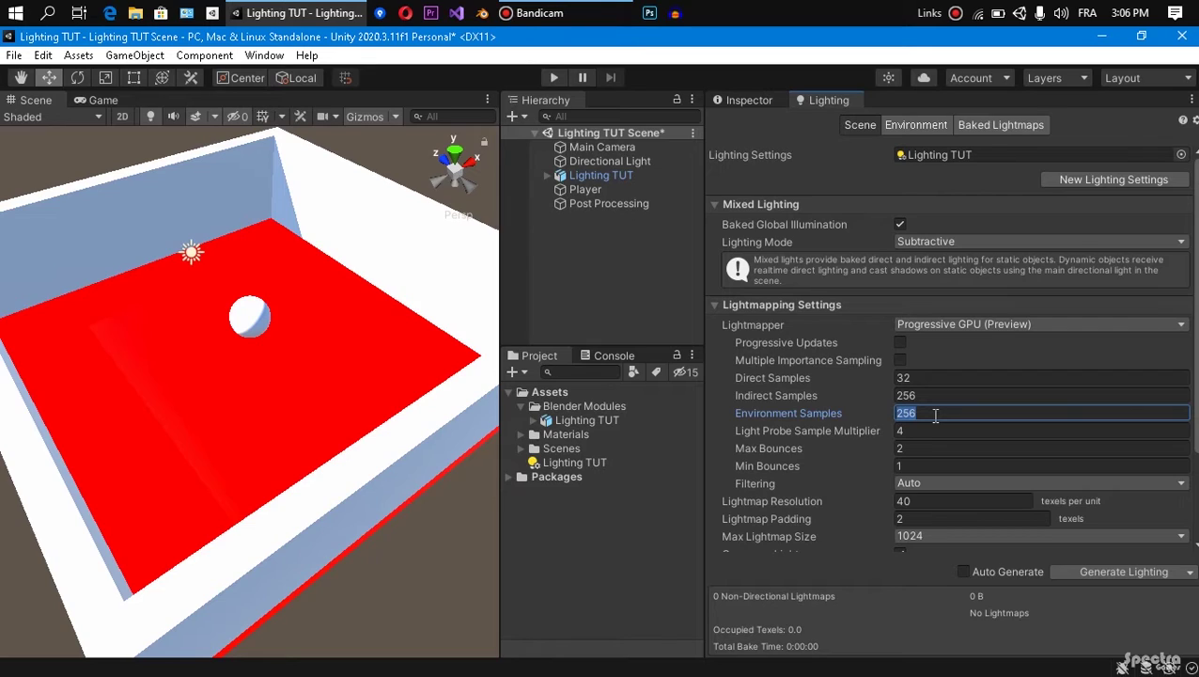
{"action": "left_click", "coordinate": [954, 429]}
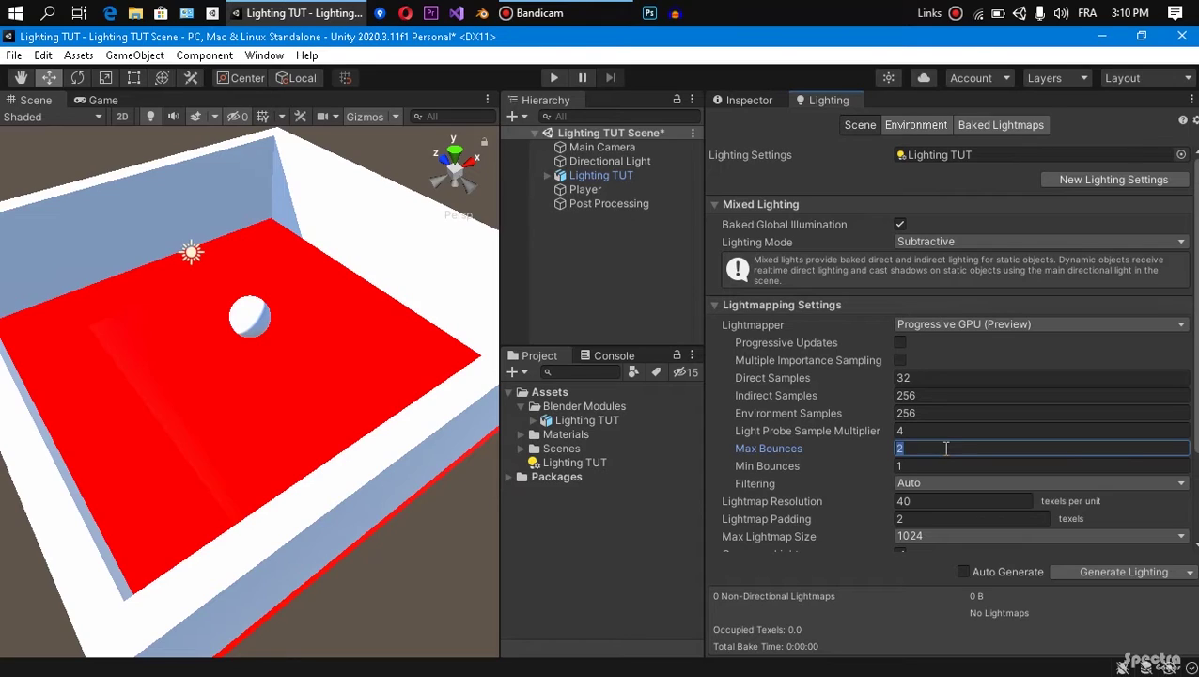
Step: Enter Max Bounces 4, Min Bounces 2 and Lightmap Resolution 10 texels per unit
{"action": "type", "text": "1"}
{"action": "key", "text": "BackSpace"}
{"action": "type", "text": "4"}
{"action": "left_click", "coordinate": [938, 463]}
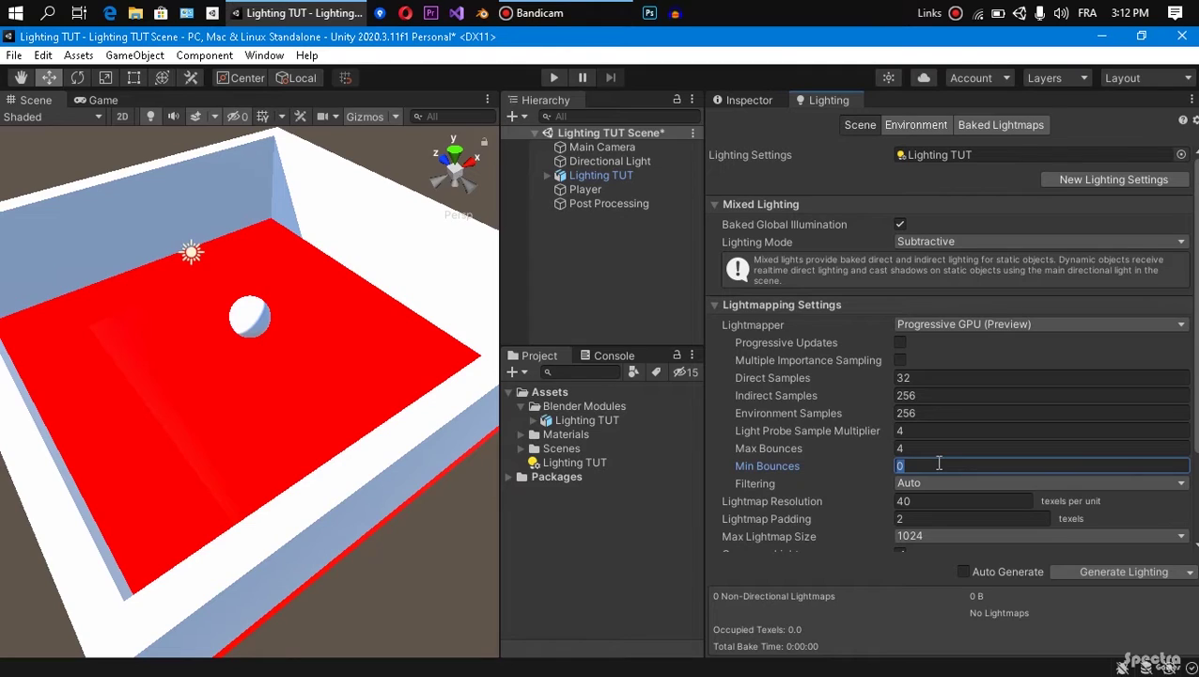
{"action": "type", "text": "2"}
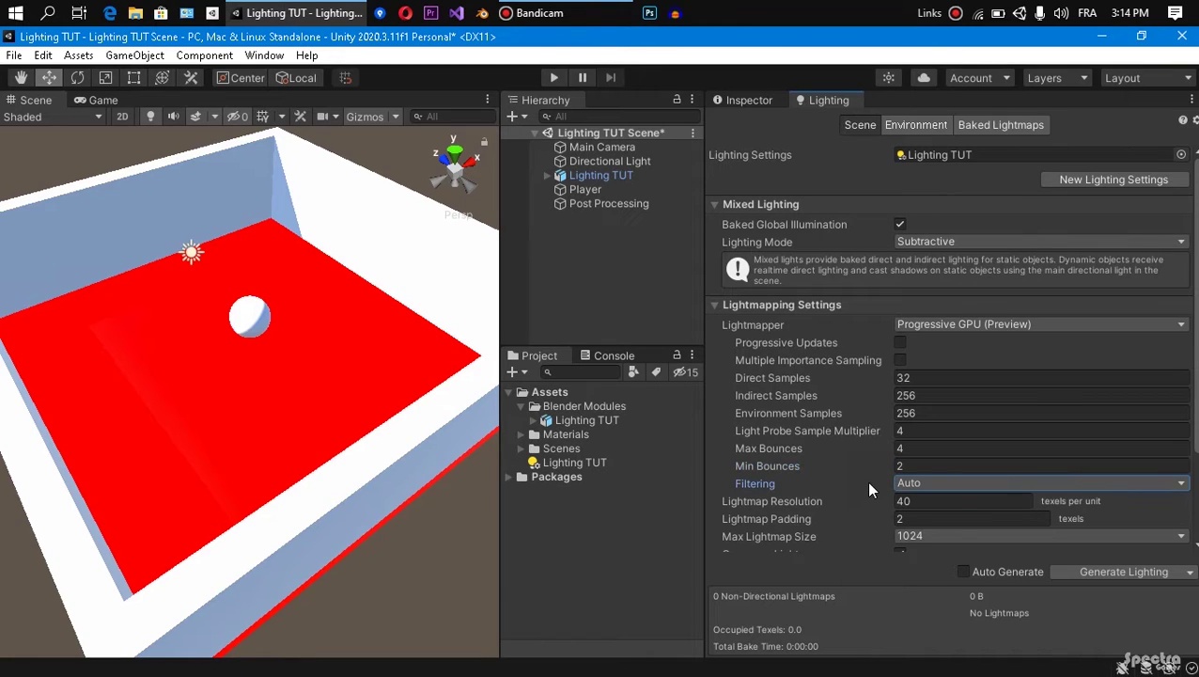
{"action": "left_click", "coordinate": [902, 483]}
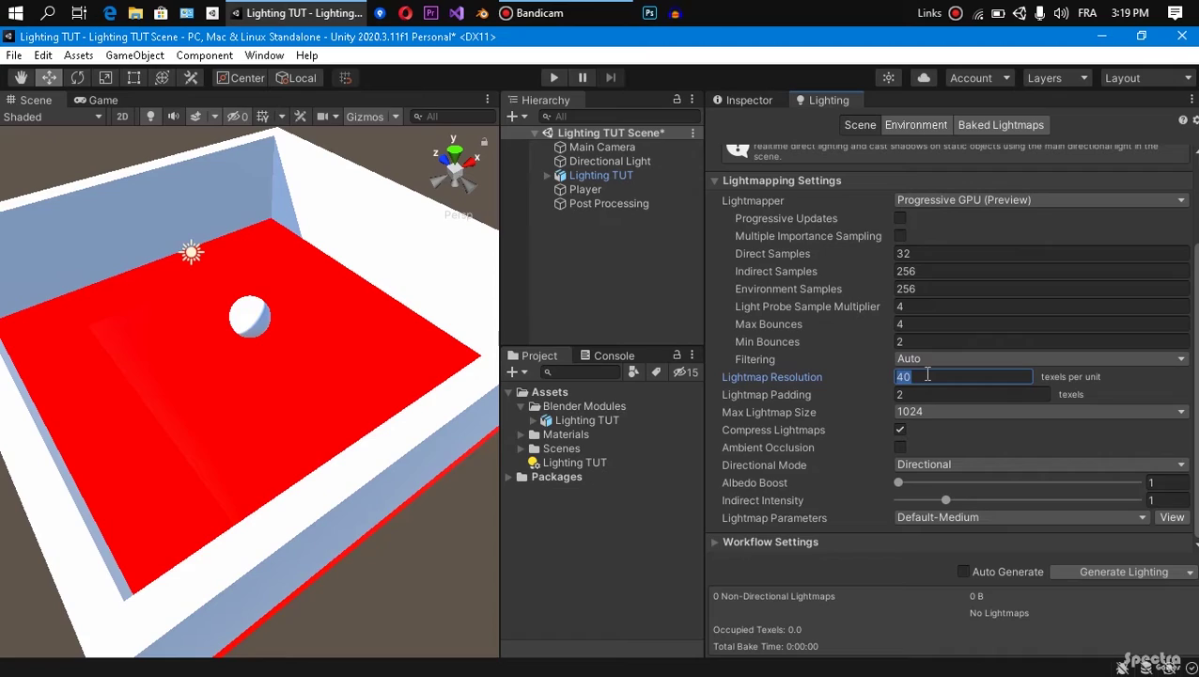
{"action": "type", "text": "10"}
Step: Set the Lighting TUT model's Min Lightmap Resolution to 10 and apply the import settings
{"action": "left_click", "coordinate": [727, 100]}
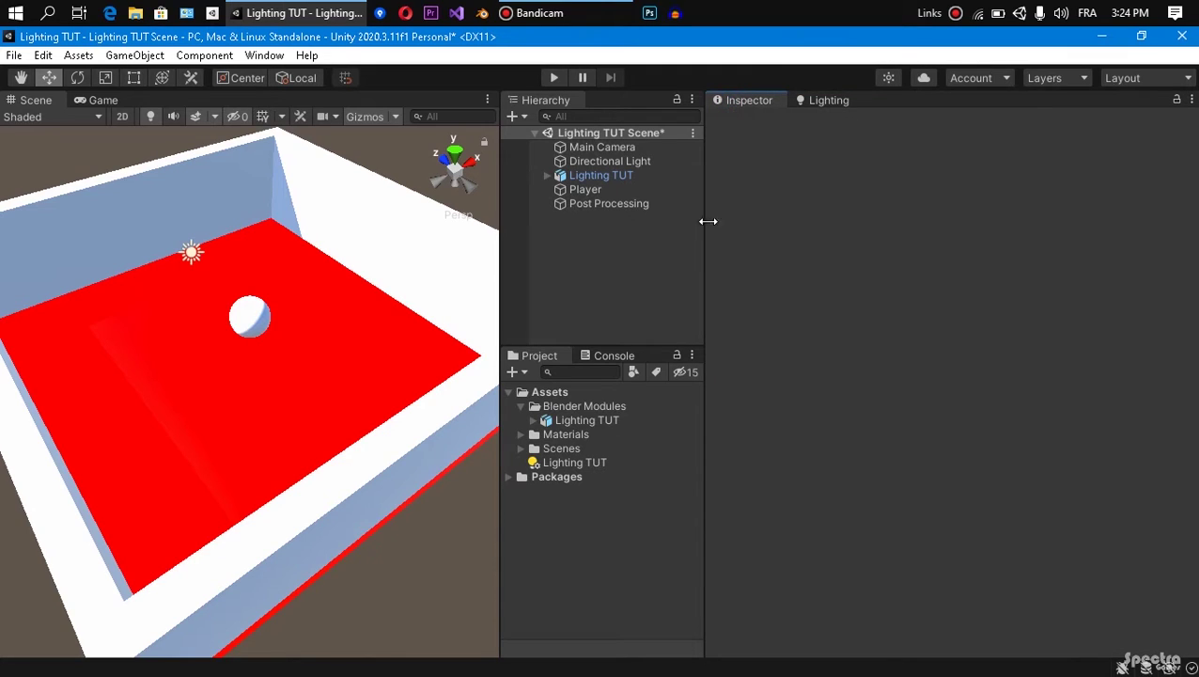
{"action": "left_click", "coordinate": [602, 420]}
{"action": "scroll", "coordinate": [824, 271], "scroll_direction": "down", "scroll_amount": 5}
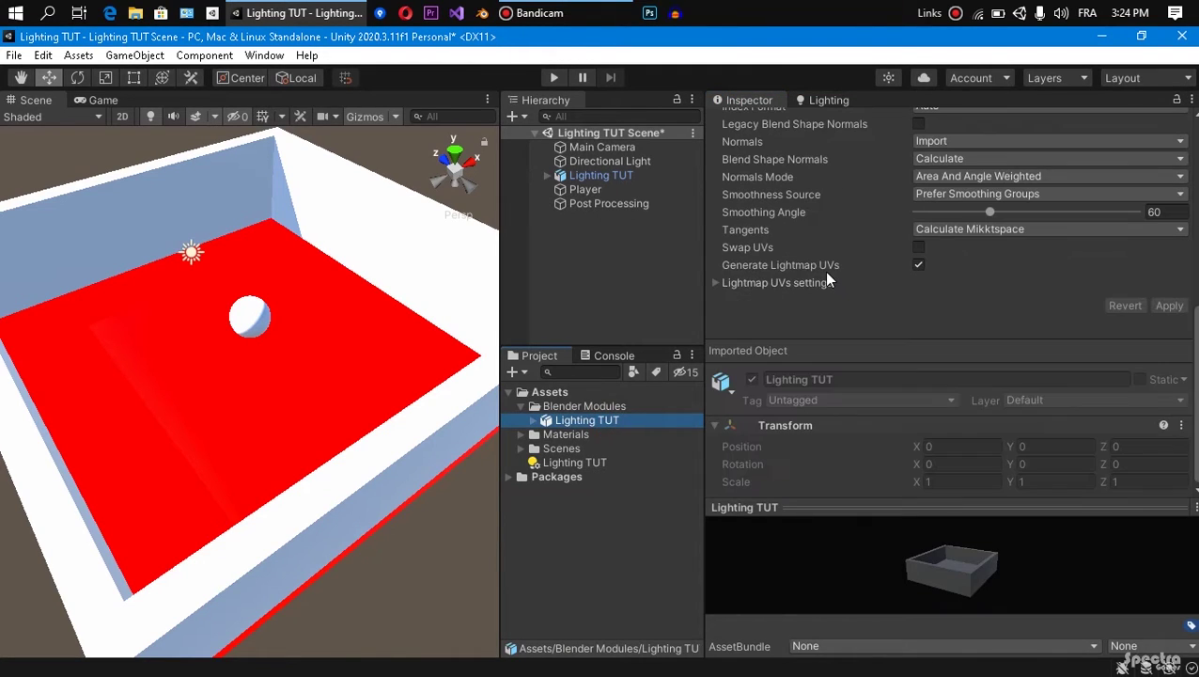
{"action": "left_click", "coordinate": [799, 286]}
{"action": "left_click", "coordinate": [977, 373]}
{"action": "type", "text": "10"}
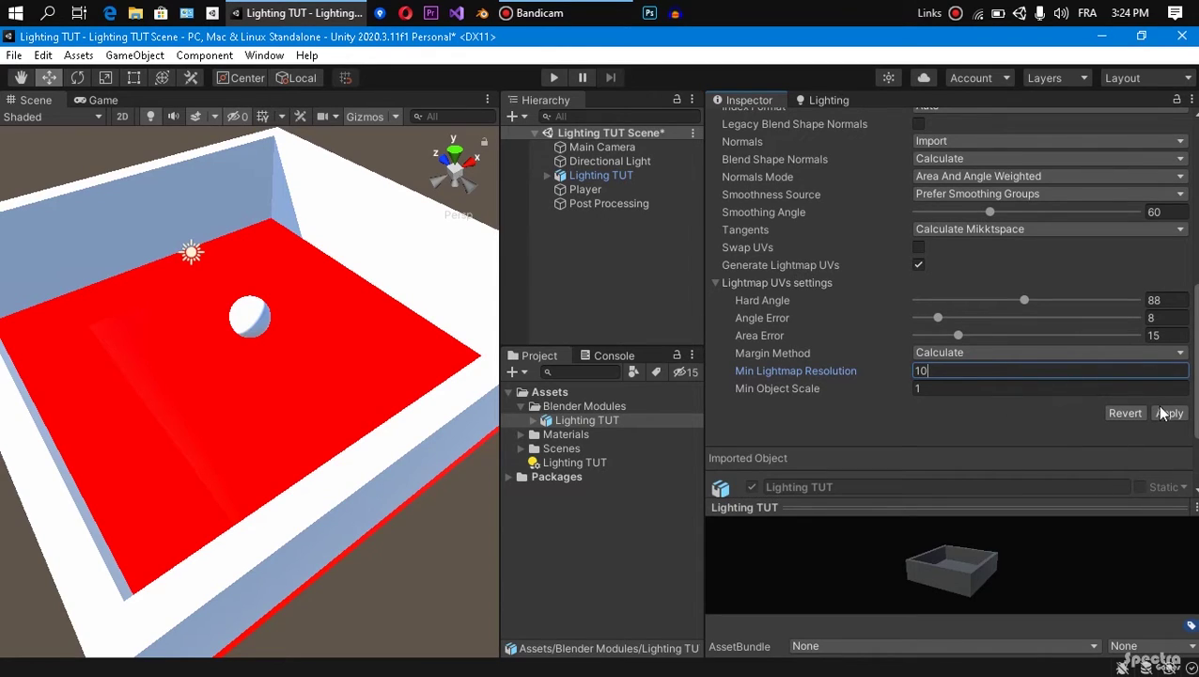
{"action": "left_click", "coordinate": [1167, 414]}
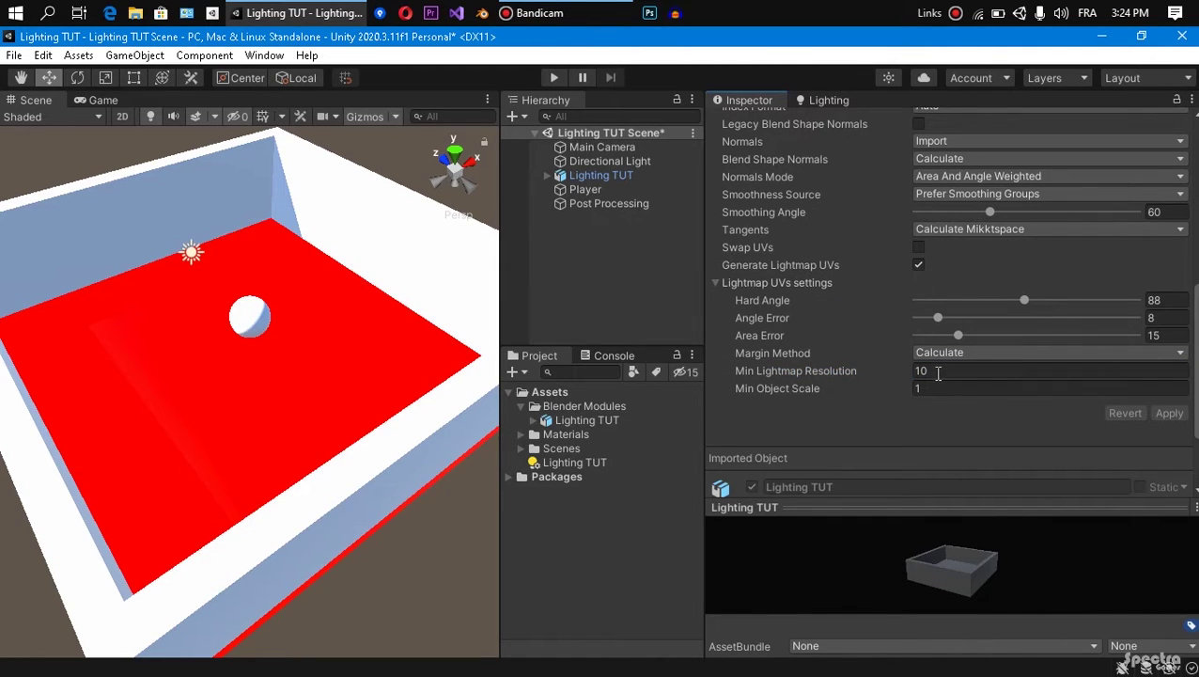
Step: In the Lighting settings, set Max Lightmap Size to 512, keeping lightmap padding at 2
{"action": "left_click", "coordinate": [822, 98]}
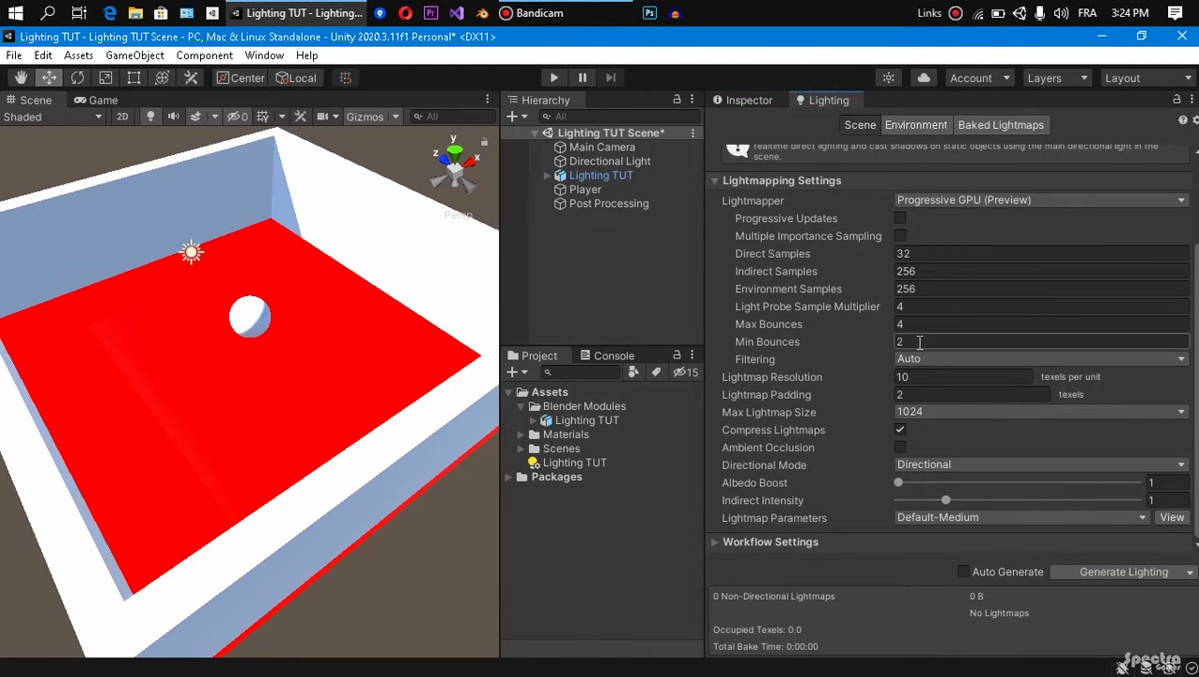
{"action": "left_click", "coordinate": [926, 376]}
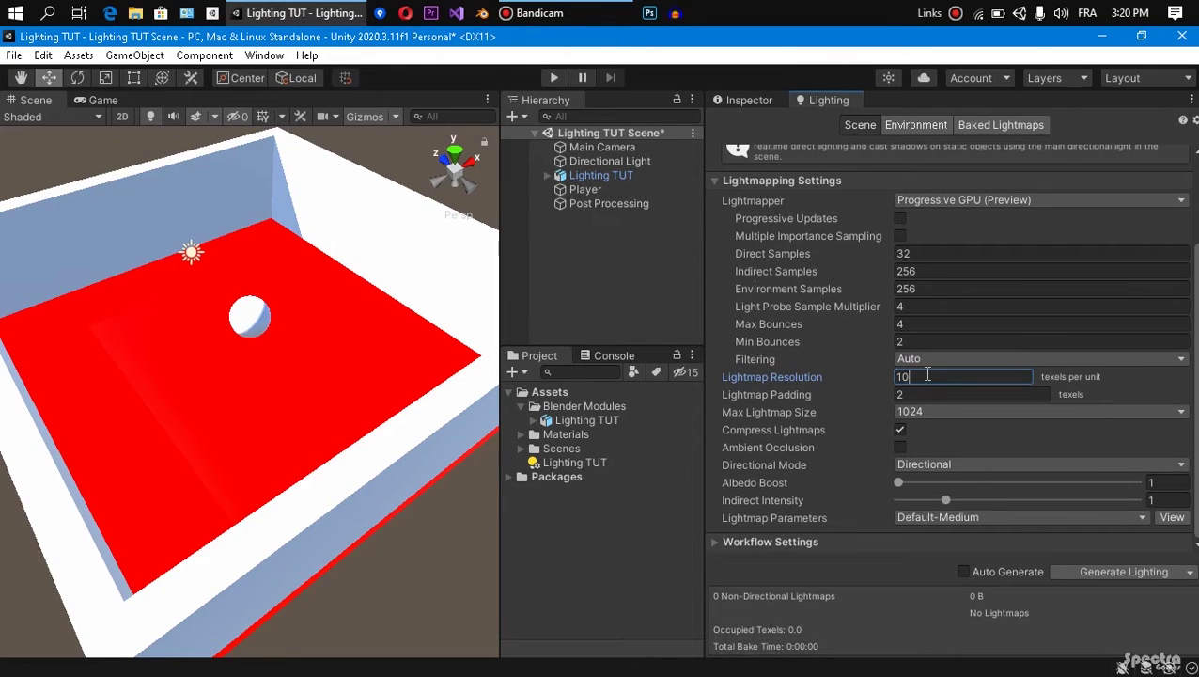
{"action": "left_click", "coordinate": [903, 394]}
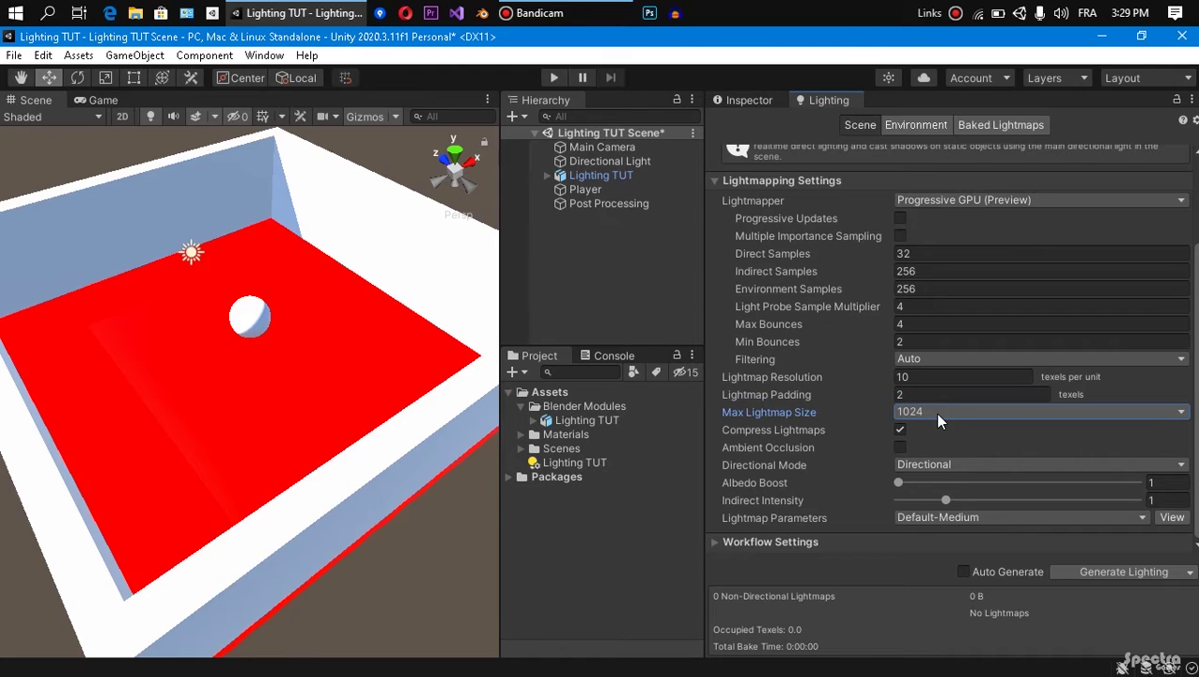
{"action": "left_click", "coordinate": [938, 418]}
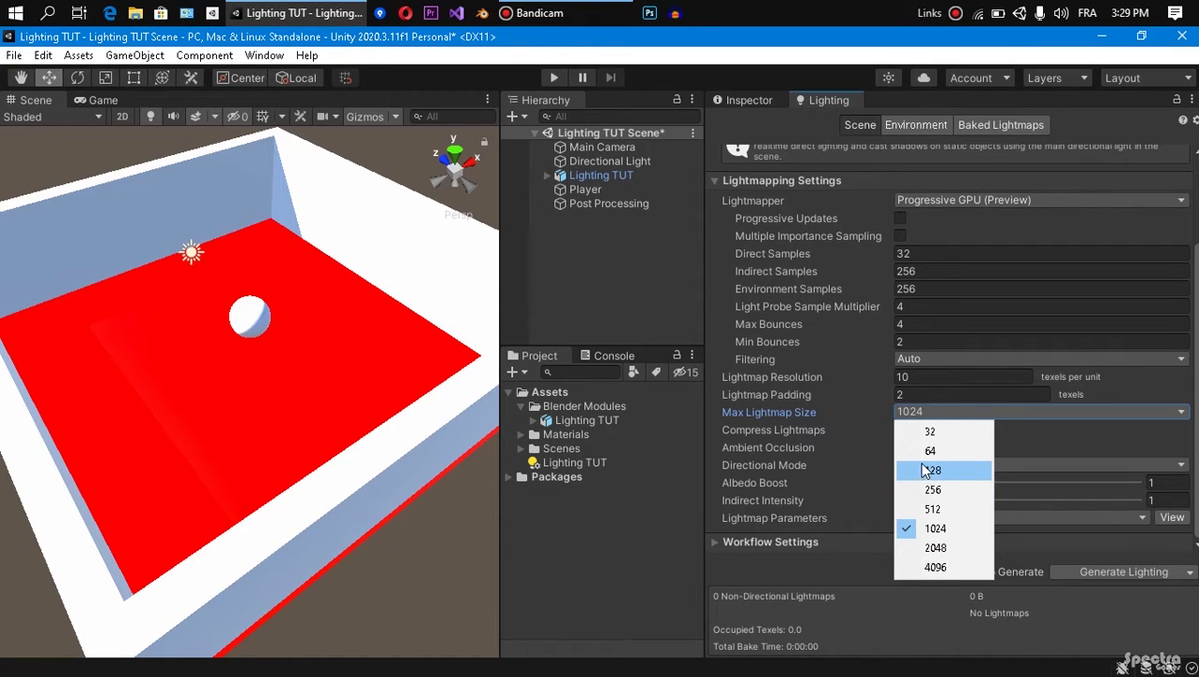
{"action": "left_click", "coordinate": [941, 512]}
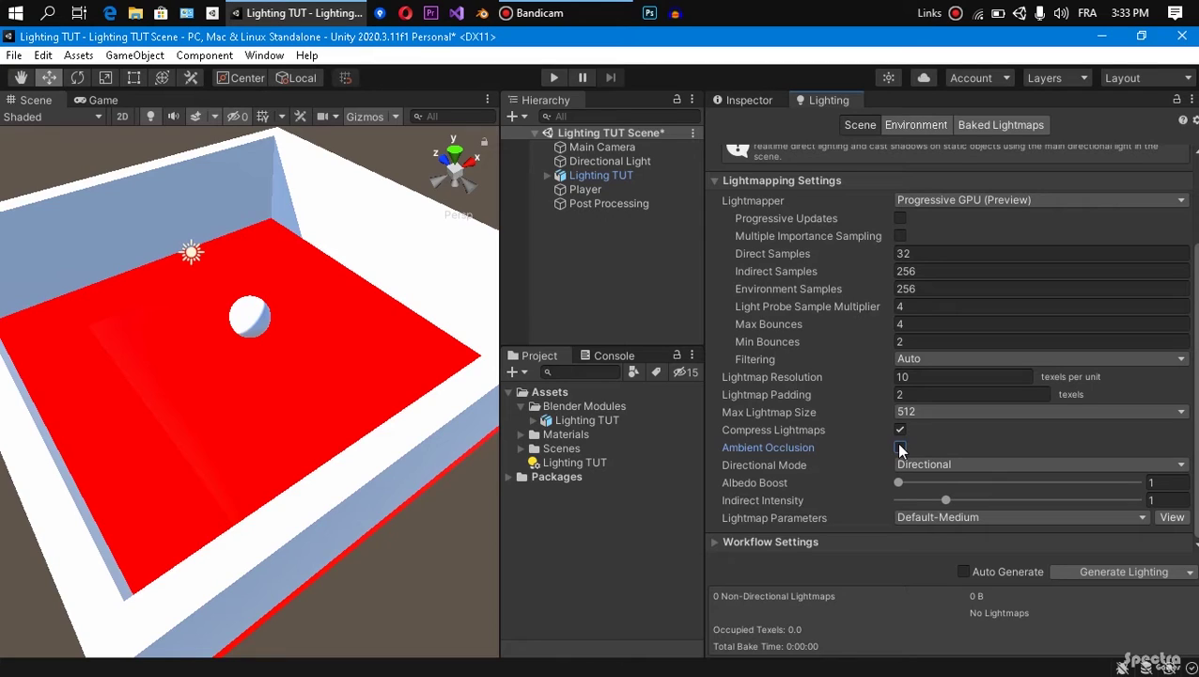
Step: Enable baked ambient occlusion, set Directional Mode to Non-Directional, and pick Default-HighResolution lightmap parameters
{"action": "left_click", "coordinate": [900, 448]}
{"action": "scroll", "coordinate": [935, 468], "scroll_direction": "down", "scroll_amount": 2}
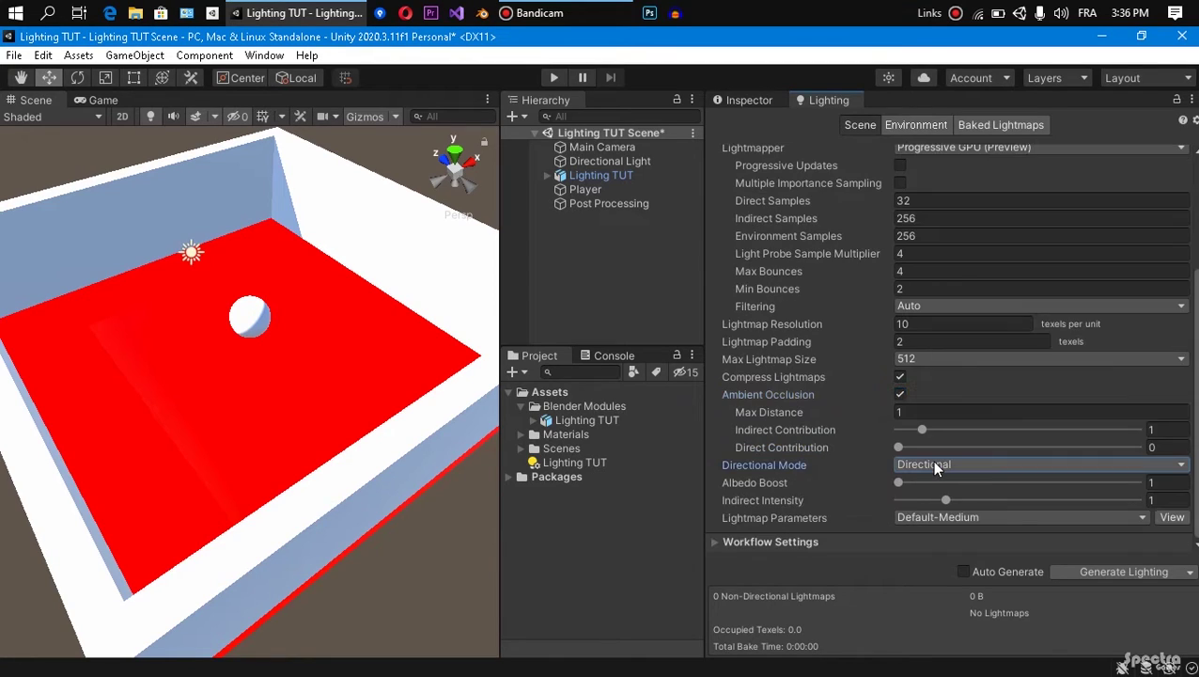
{"action": "left_click", "coordinate": [934, 465]}
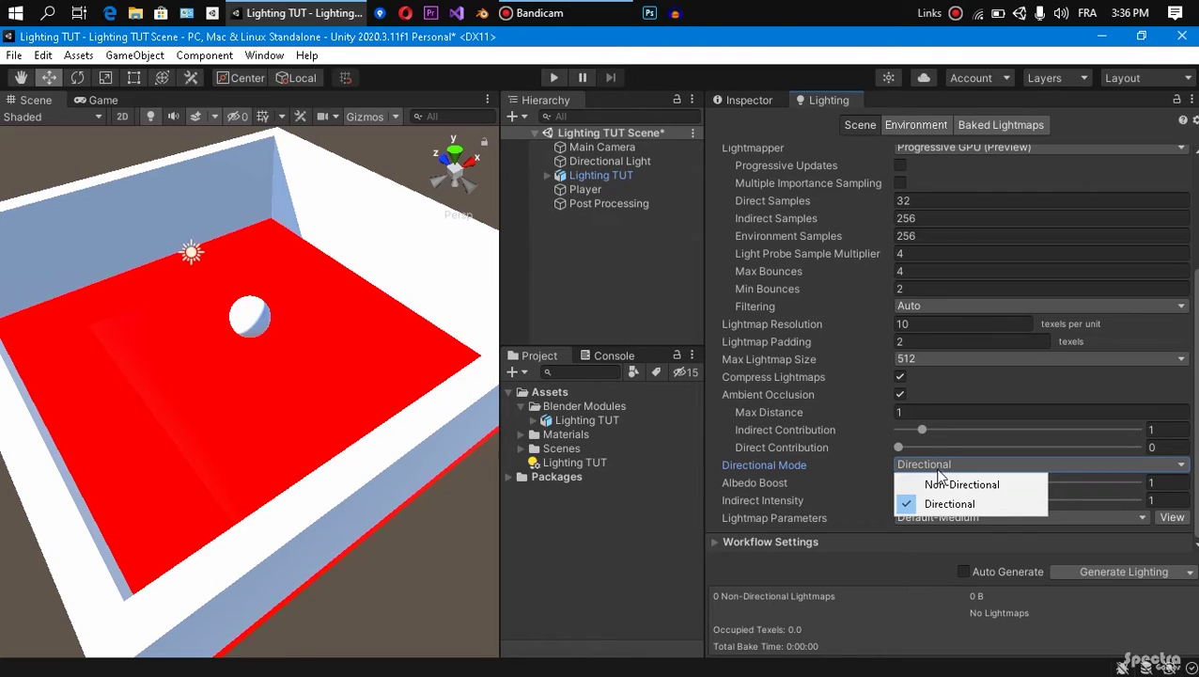
{"action": "left_click", "coordinate": [940, 484]}
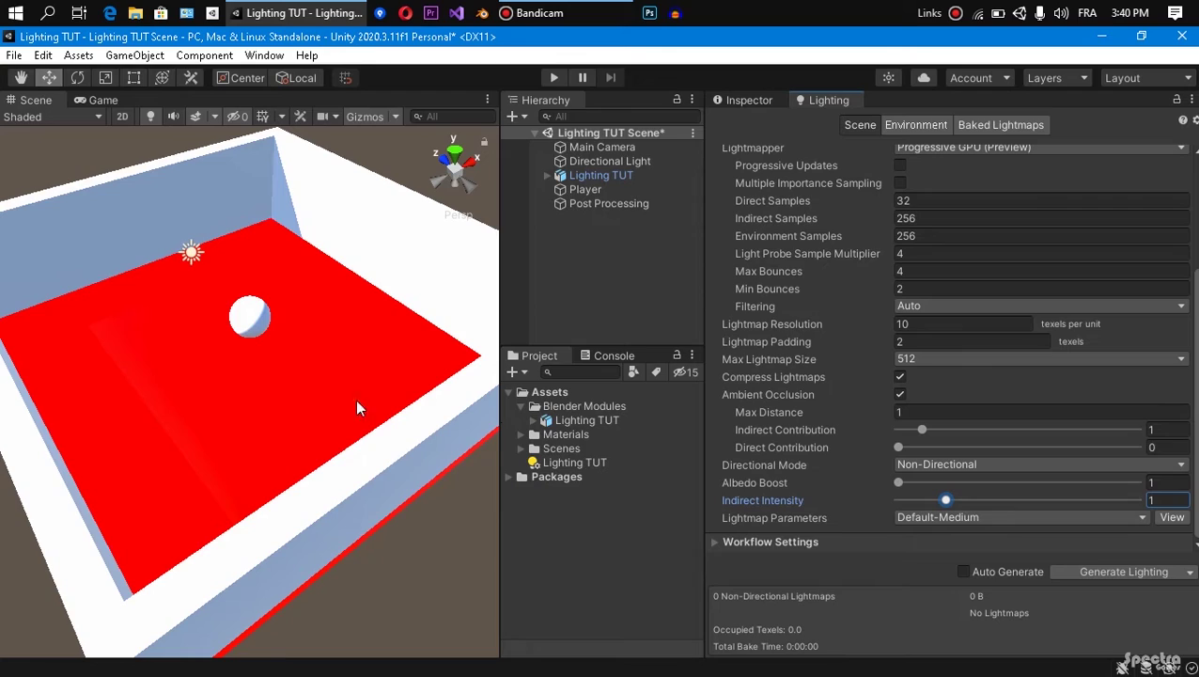
{"action": "left_click", "coordinate": [928, 518]}
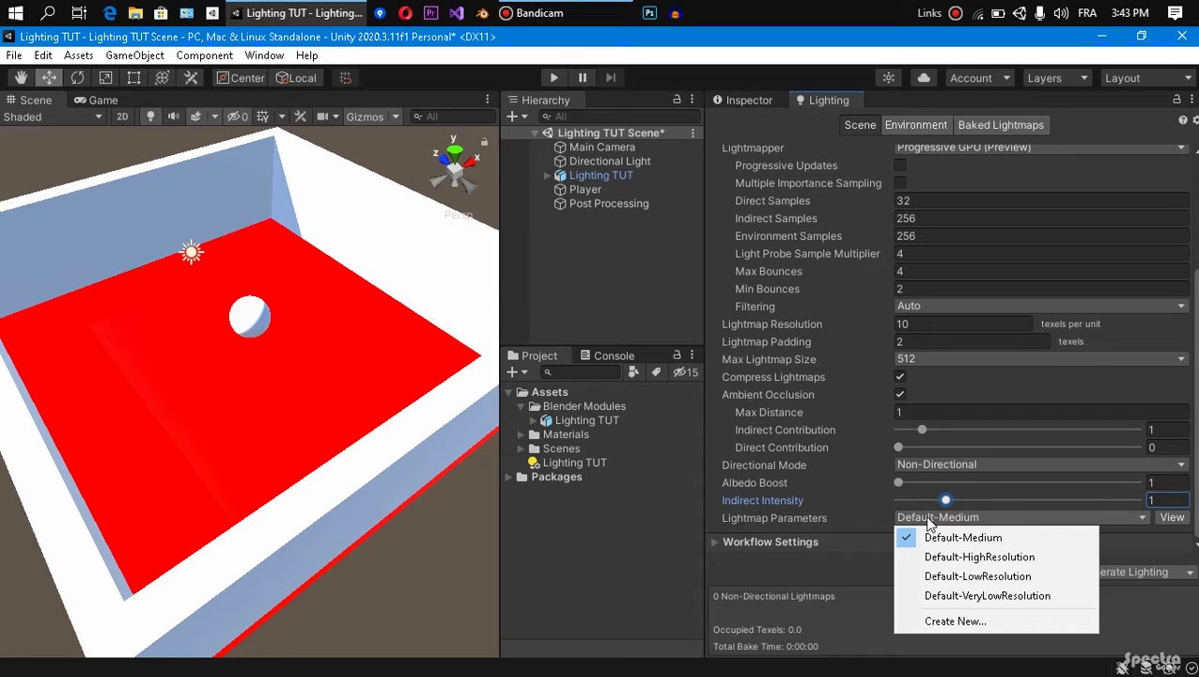
{"action": "left_click", "coordinate": [1017, 560]}
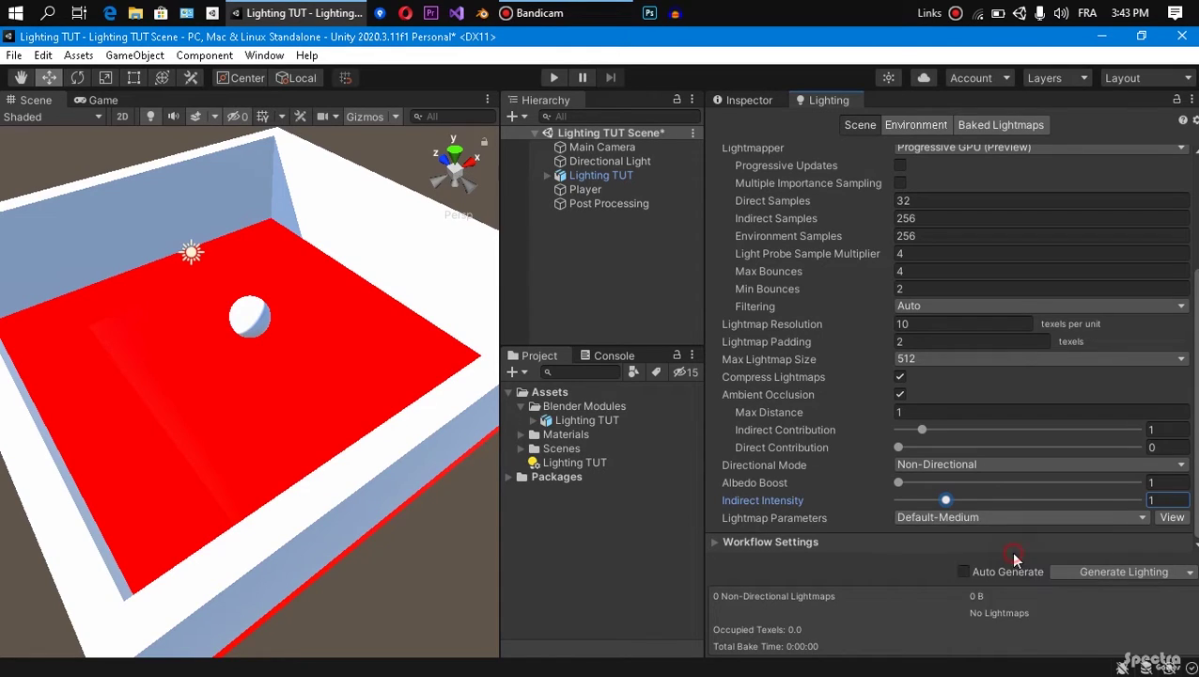
Step: Set the realtime shadow colour to nearly black
{"action": "left_click", "coordinate": [905, 129]}
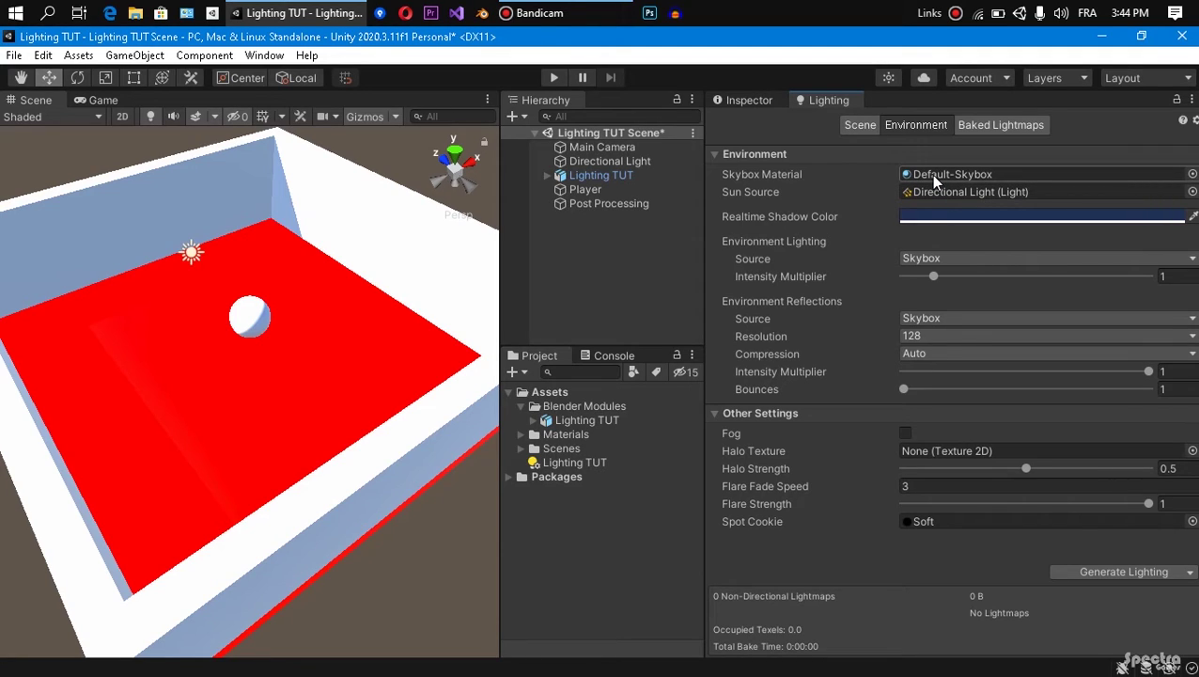
{"action": "left_click", "coordinate": [1046, 218]}
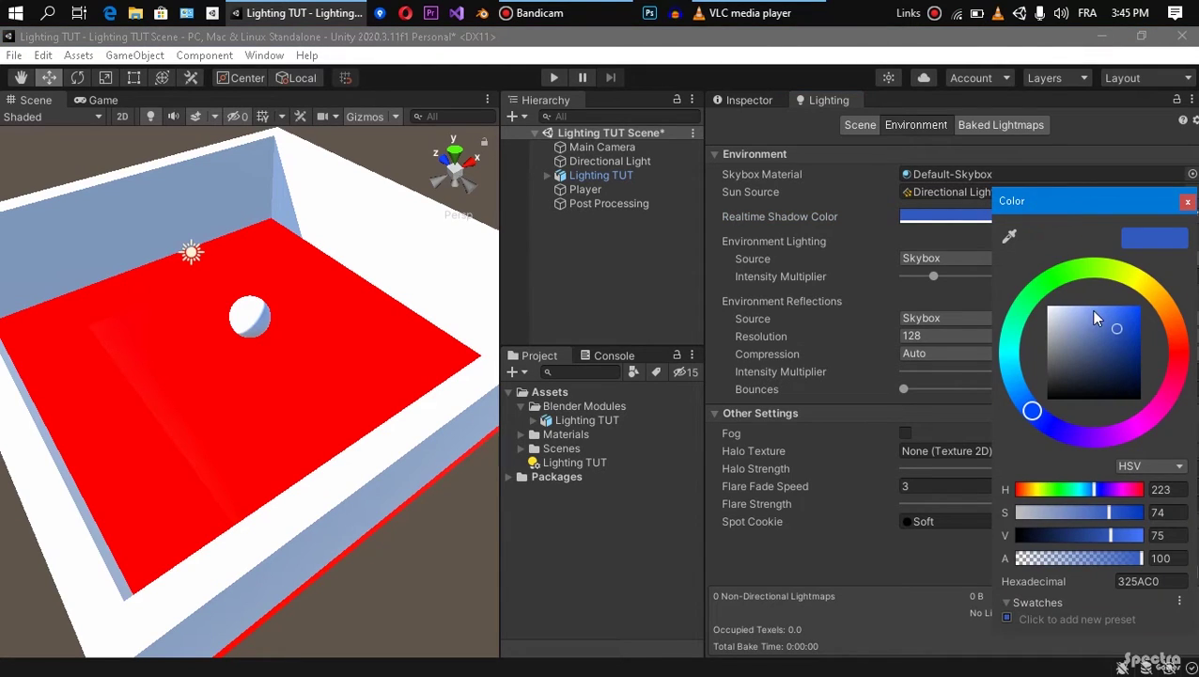
{"action": "left_click_drag", "start_coordinate": [1113, 333], "coordinate": [1050, 404]}
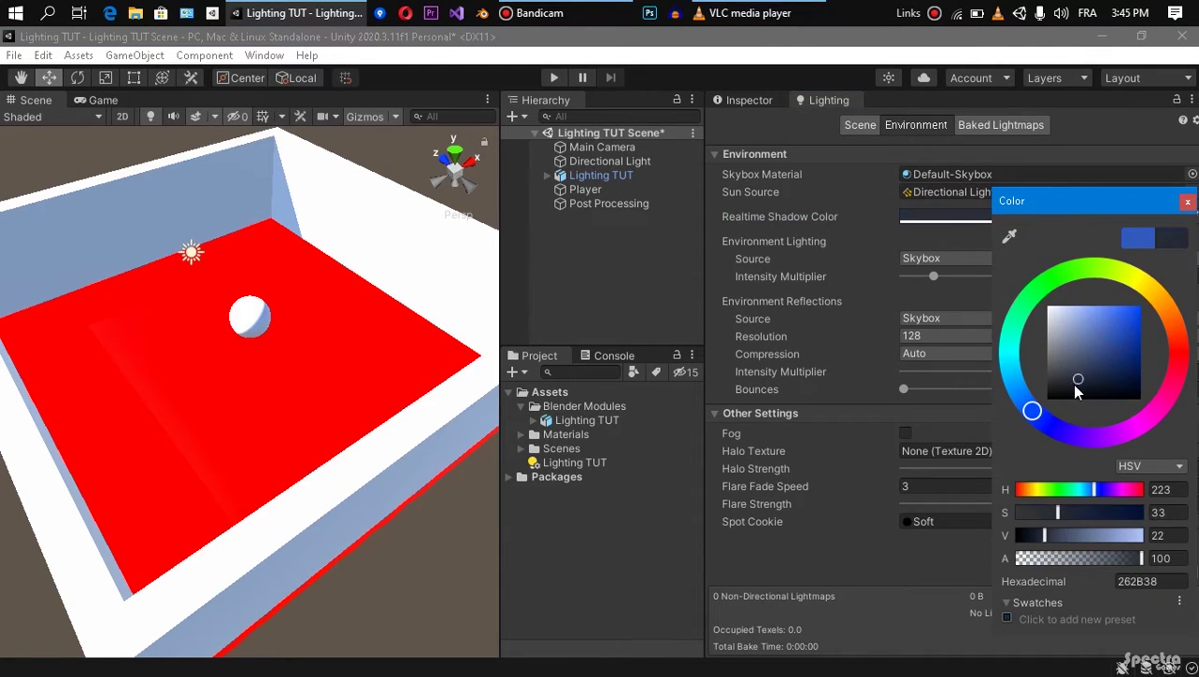
{"action": "left_click", "coordinate": [1188, 201]}
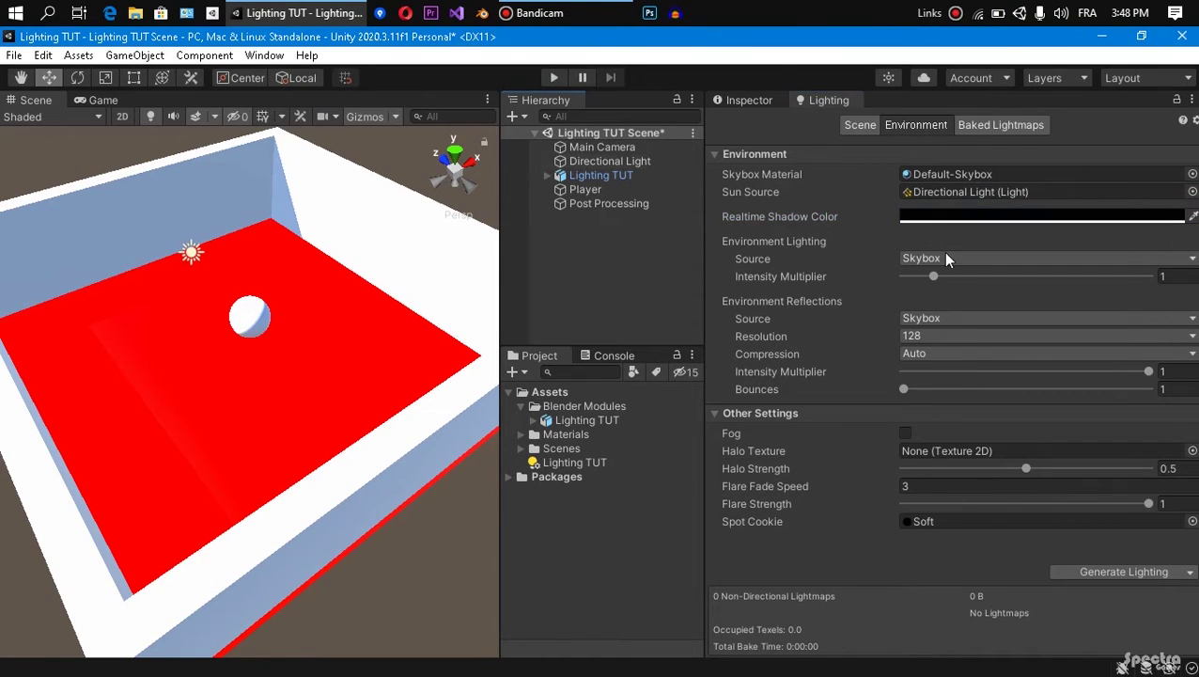
Step: Try Gradient and a pink flat Color as ambient source, then revert to Skybox
{"action": "left_click", "coordinate": [954, 255]}
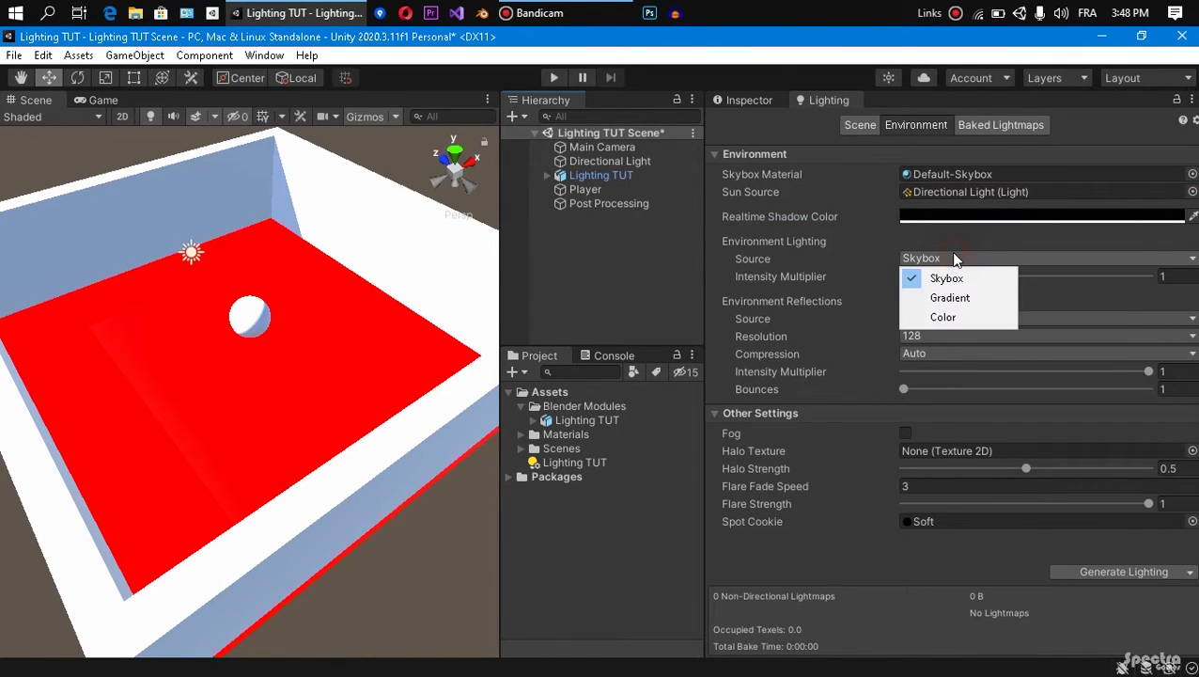
{"action": "left_click", "coordinate": [962, 298]}
{"action": "left_click", "coordinate": [949, 263]}
{"action": "left_click", "coordinate": [958, 317]}
{"action": "left_click", "coordinate": [947, 271]}
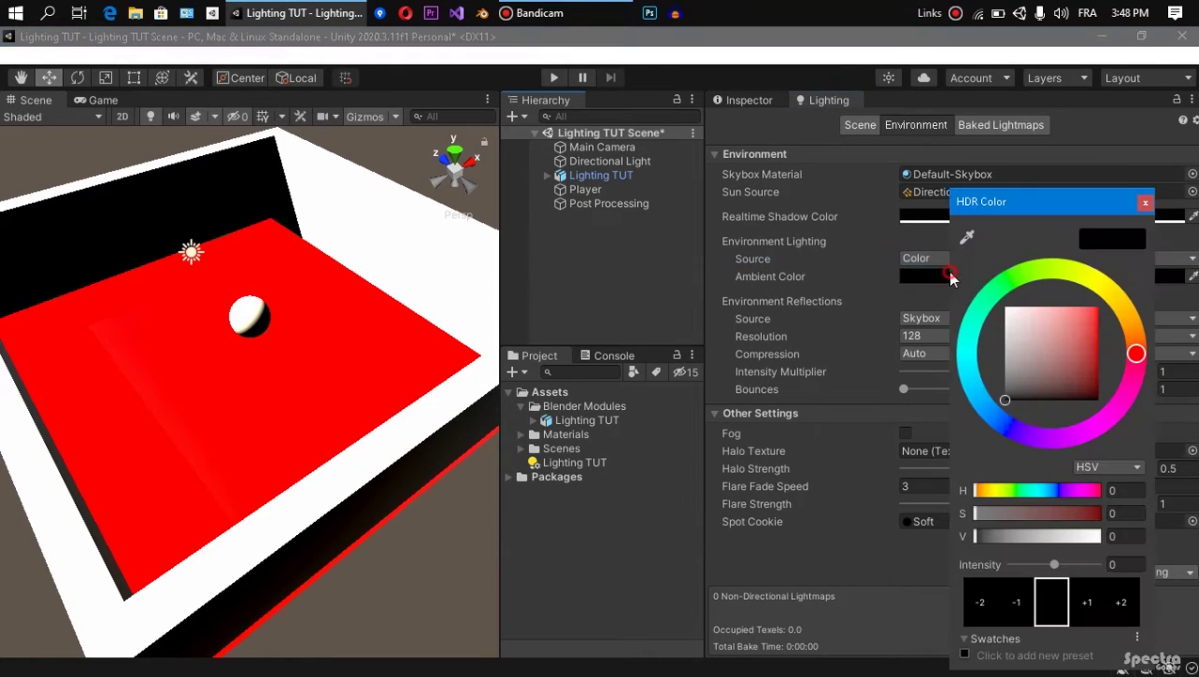
{"action": "left_click", "coordinate": [1007, 336]}
{"action": "mouse_move", "coordinate": [1061, 317]}
{"action": "left_mouse_down"}
{"action": "mouse_move", "coordinate": [1078, 344]}
{"action": "mouse_move", "coordinate": [1021, 406]}
{"action": "mouse_move", "coordinate": [1057, 356]}
{"action": "left_mouse_up"}
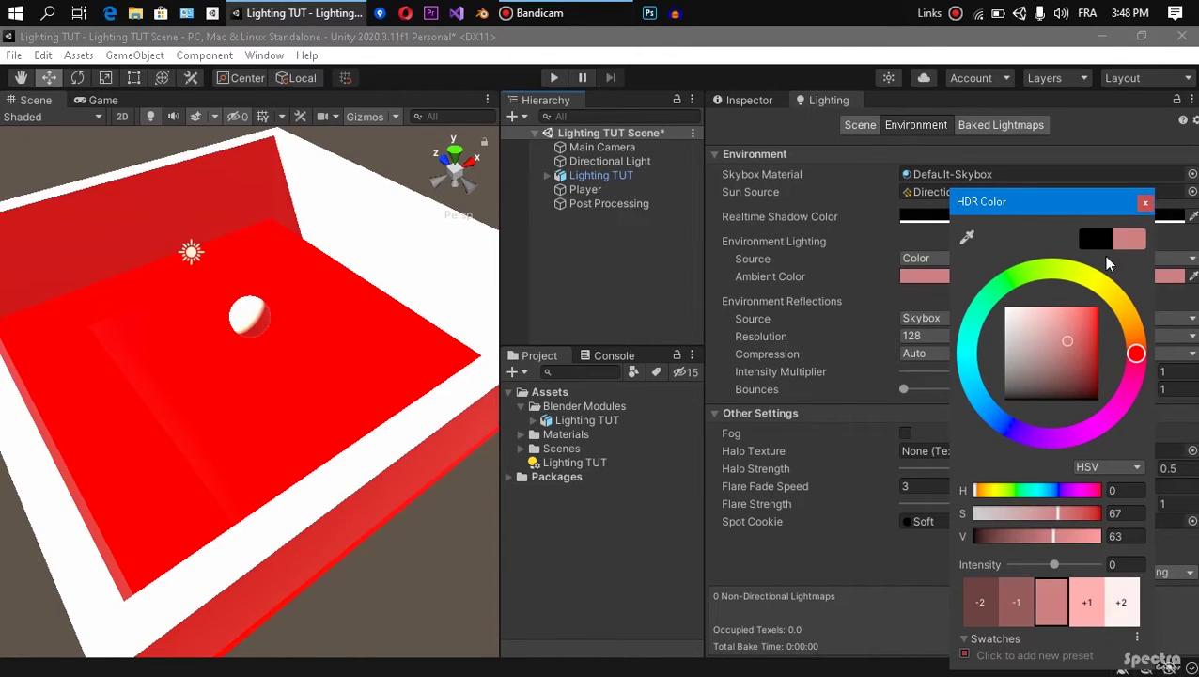
{"action": "left_click", "coordinate": [1146, 202]}
{"action": "left_click", "coordinate": [1067, 260]}
{"action": "left_click", "coordinate": [997, 282]}
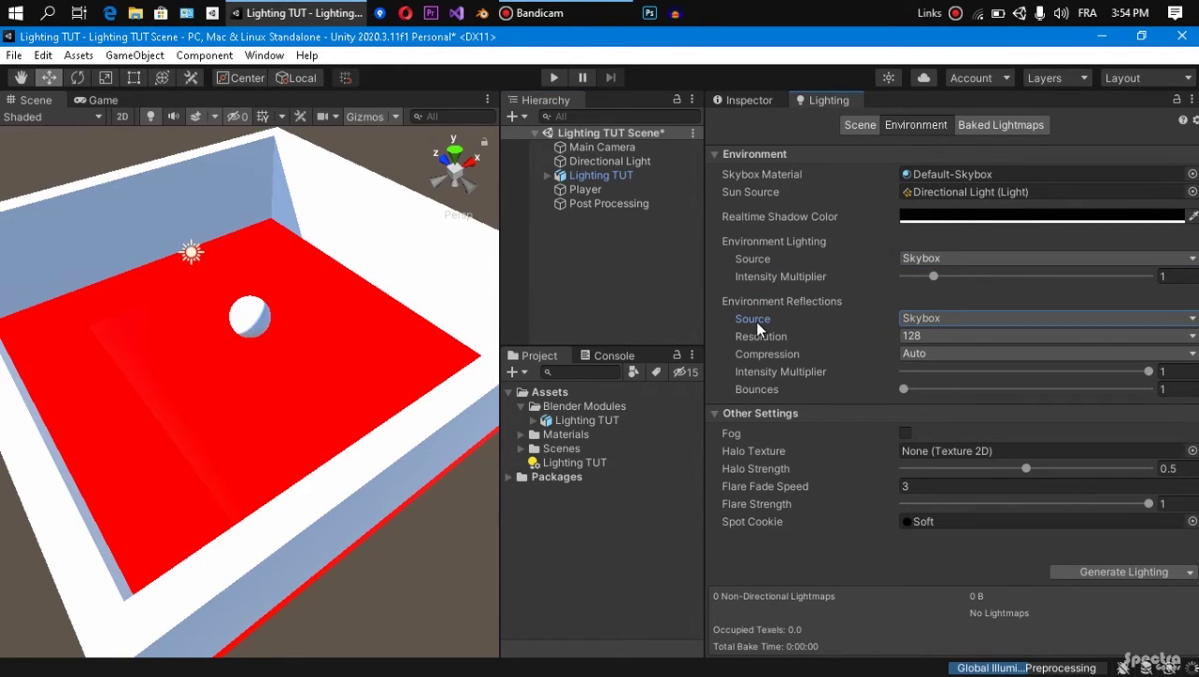
Step: Try a Custom reflection source, then set reflections back to Skybox
{"action": "left_click", "coordinate": [929, 321]}
{"action": "left_click", "coordinate": [956, 362]}
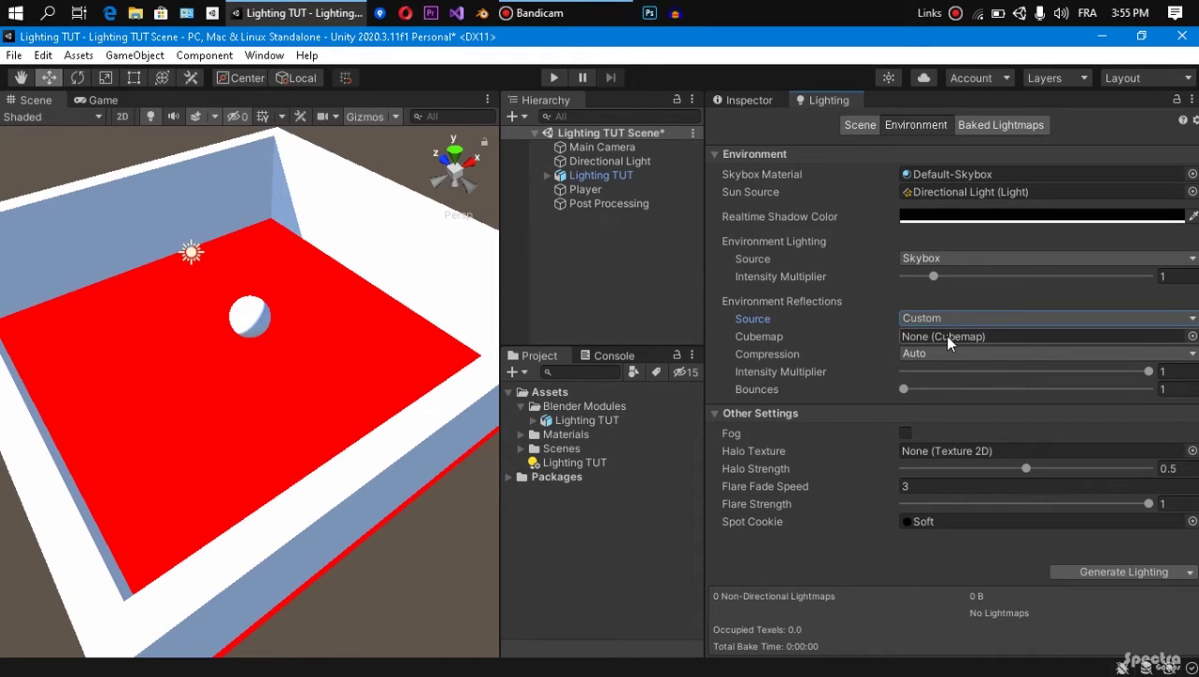
{"action": "left_click", "coordinate": [932, 318]}
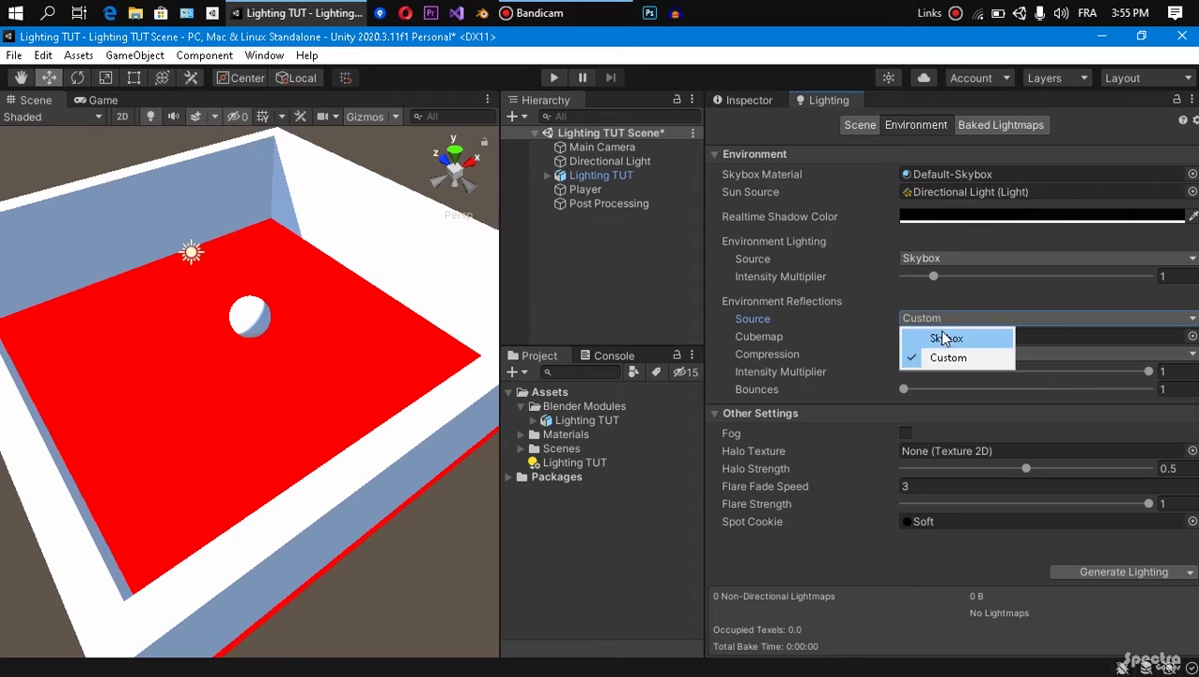
{"action": "left_click", "coordinate": [943, 339]}
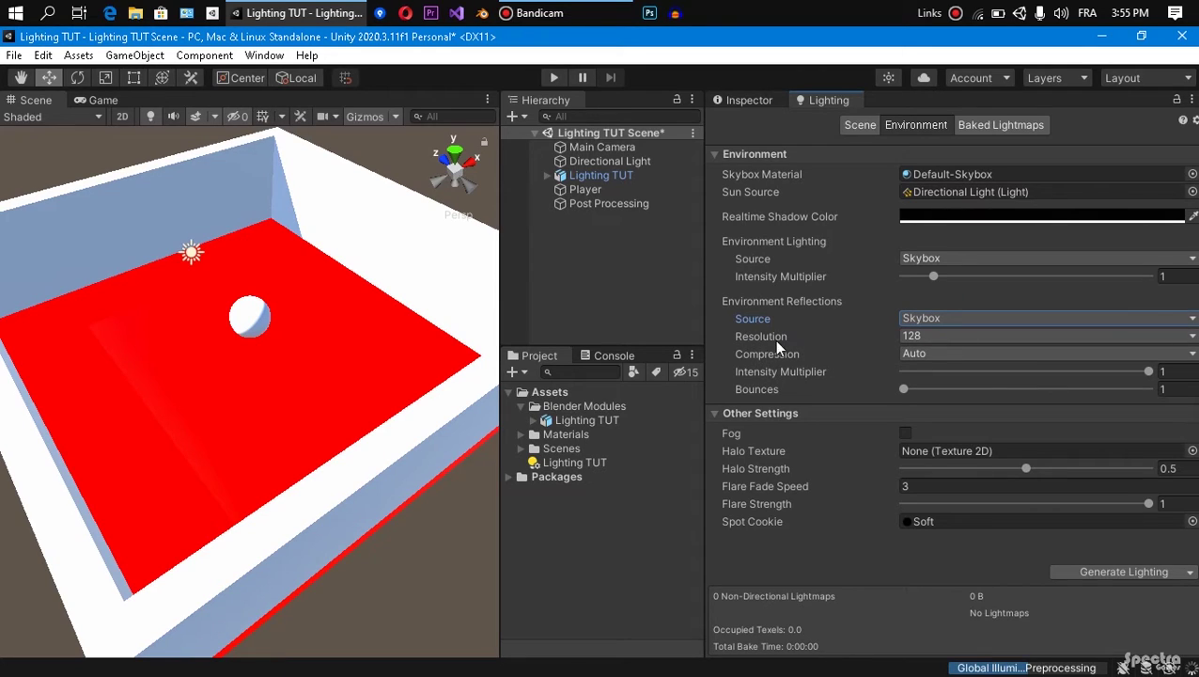
Step: Set reflection resolution to 256, keeping compression Auto and bounces at 1
{"action": "left_click", "coordinate": [928, 337]}
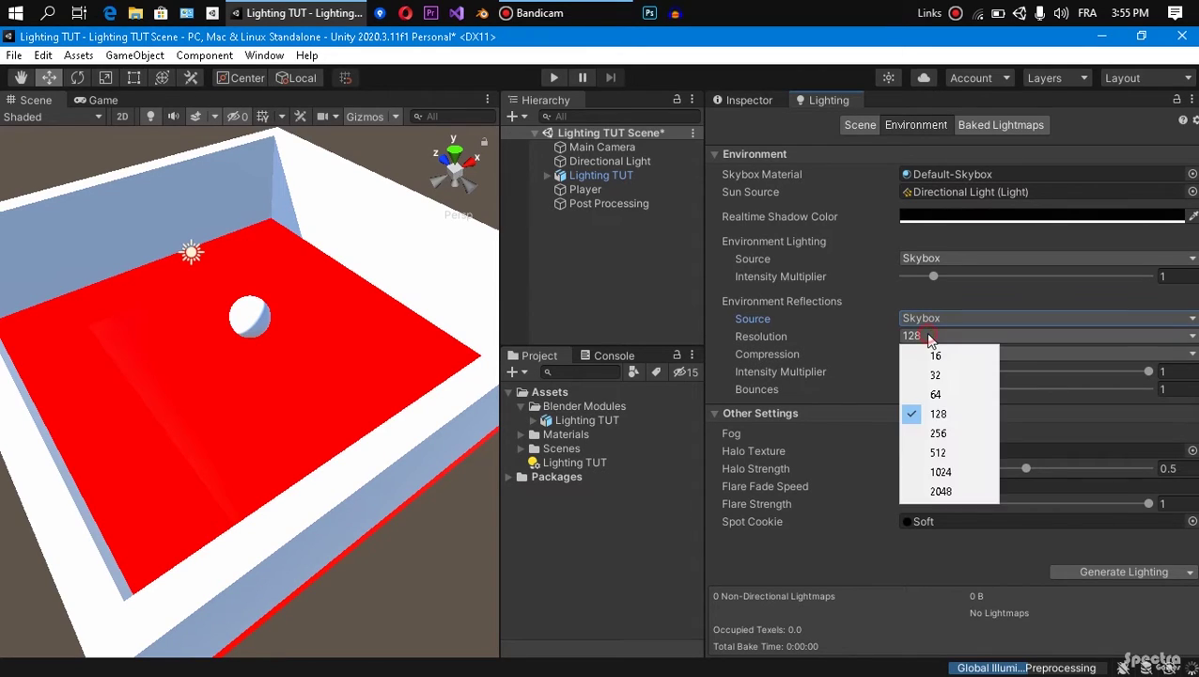
{"action": "left_click", "coordinate": [949, 436]}
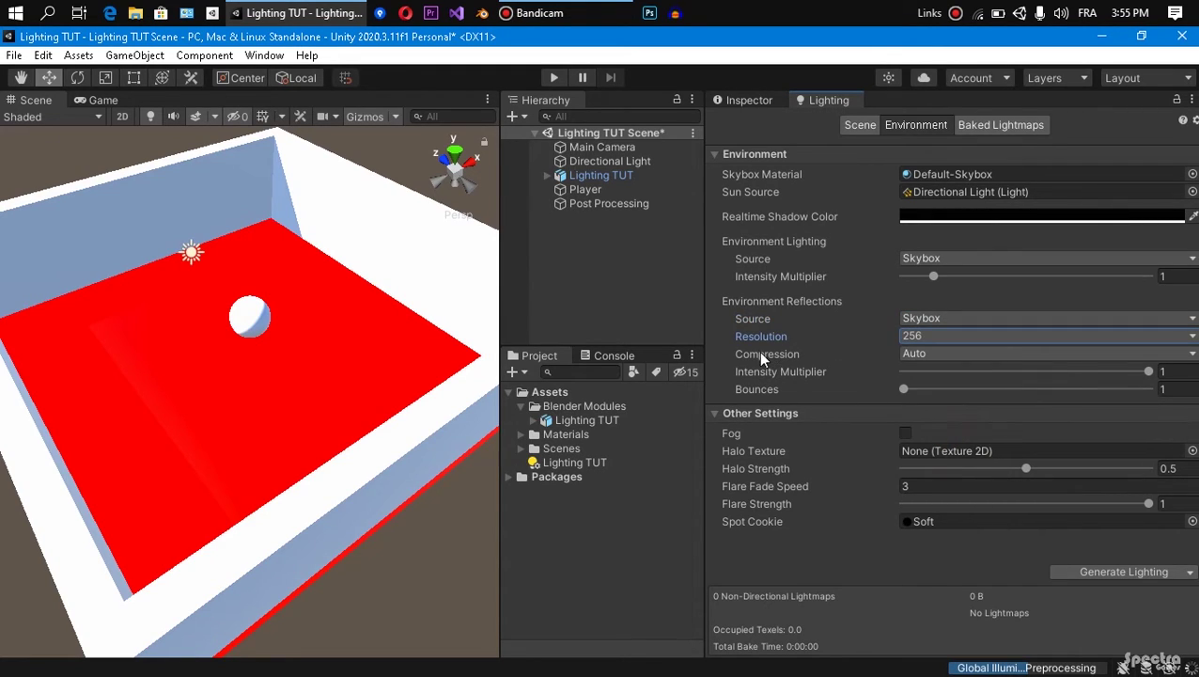
{"action": "left_click", "coordinate": [921, 354]}
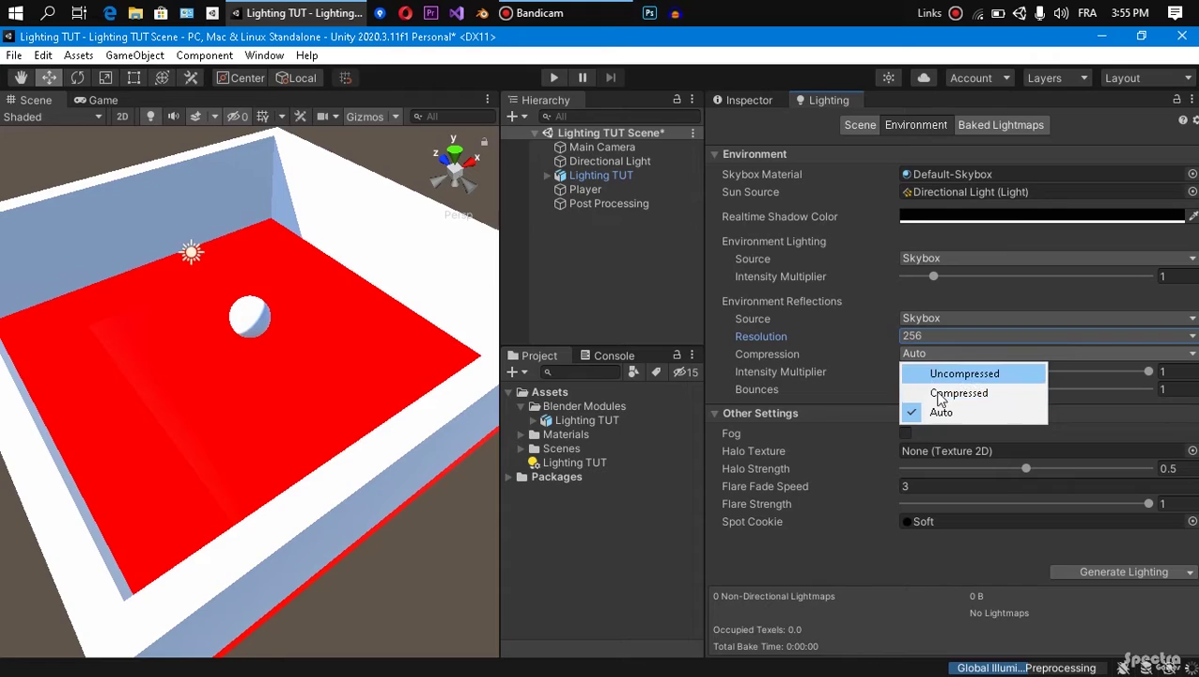
{"action": "left_click", "coordinate": [861, 352]}
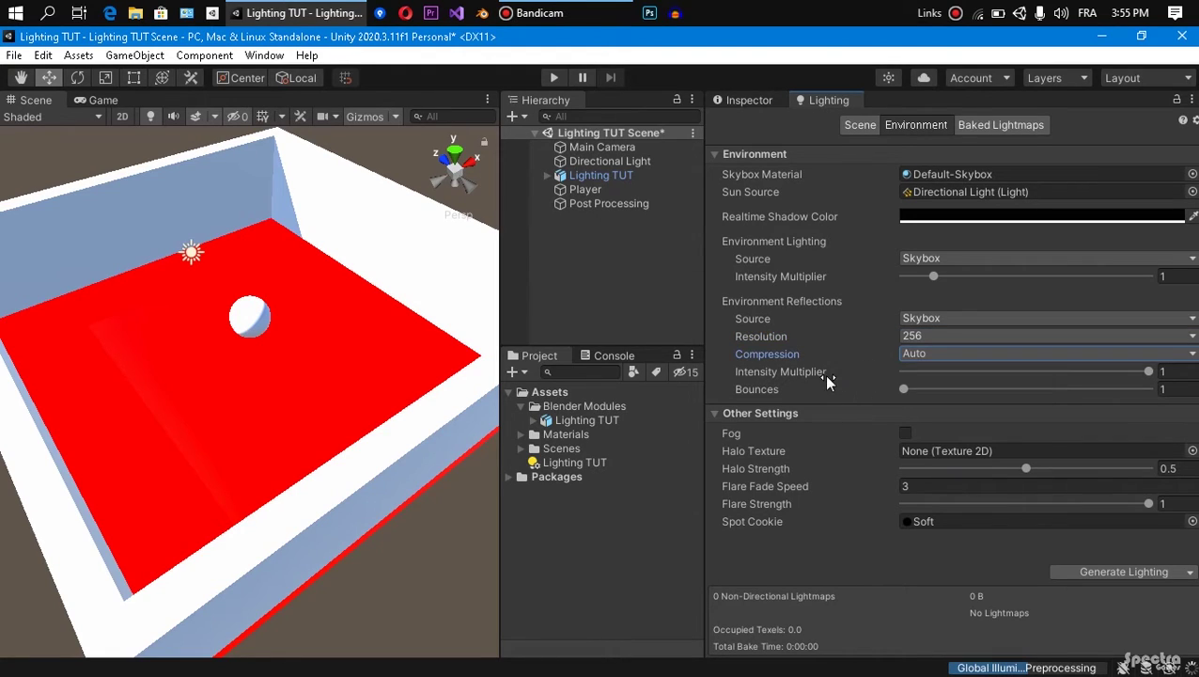
{"action": "left_click", "coordinate": [1142, 370]}
{"action": "left_click", "coordinate": [898, 386]}
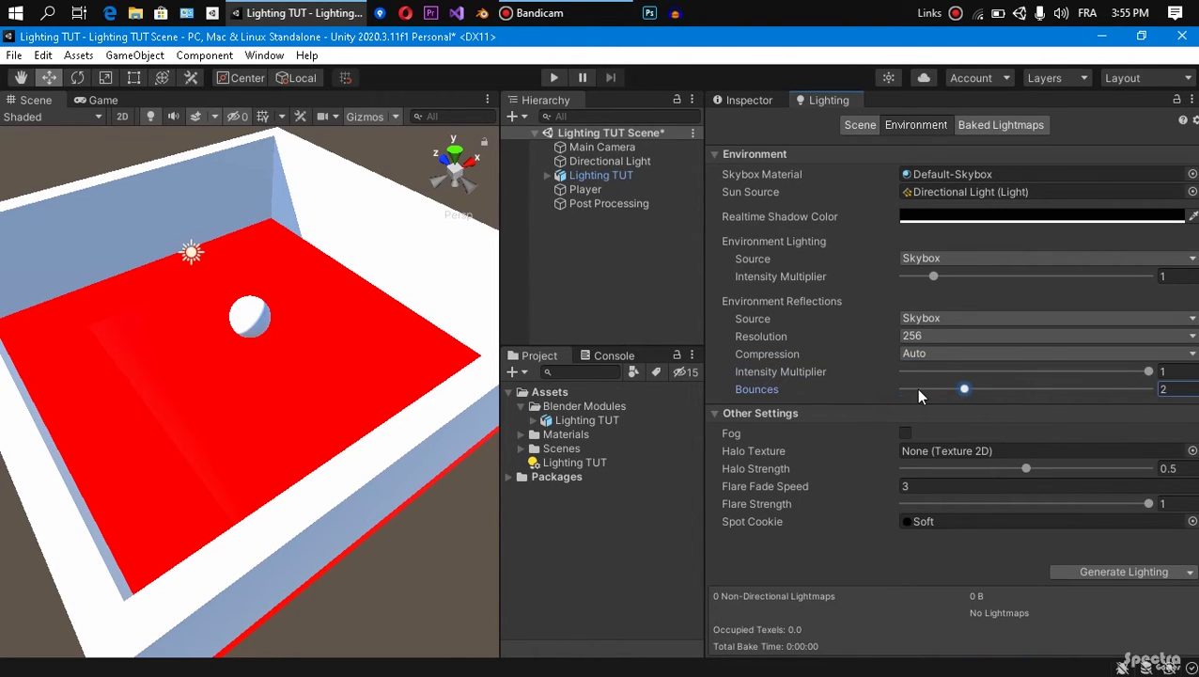
{"action": "left_click", "coordinate": [919, 393]}
{"action": "left_click", "coordinate": [867, 437]}
Step: Turn on fog and inspect the fogged room, then go to the Scene lighting settings
{"action": "left_click", "coordinate": [905, 433]}
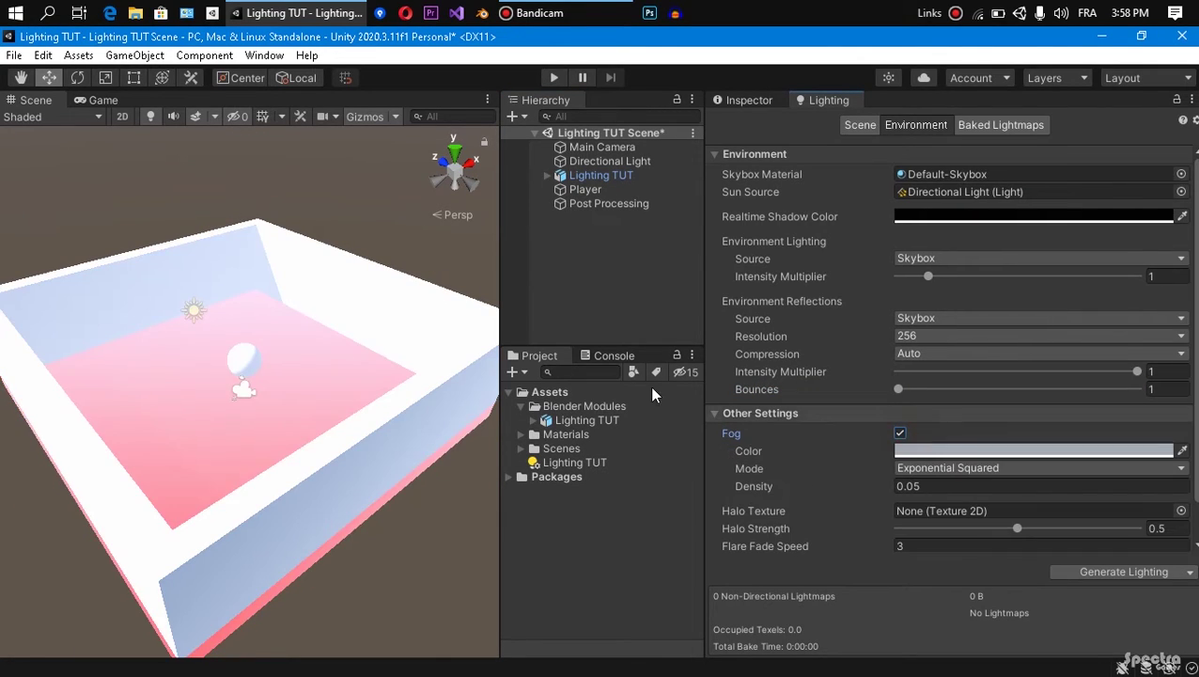
{"action": "middle_click_drag", "start_coordinate": [282, 382], "coordinate": [284, 352]}
{"action": "scroll", "coordinate": [278, 374], "scroll_direction": "up", "scroll_amount": 2}
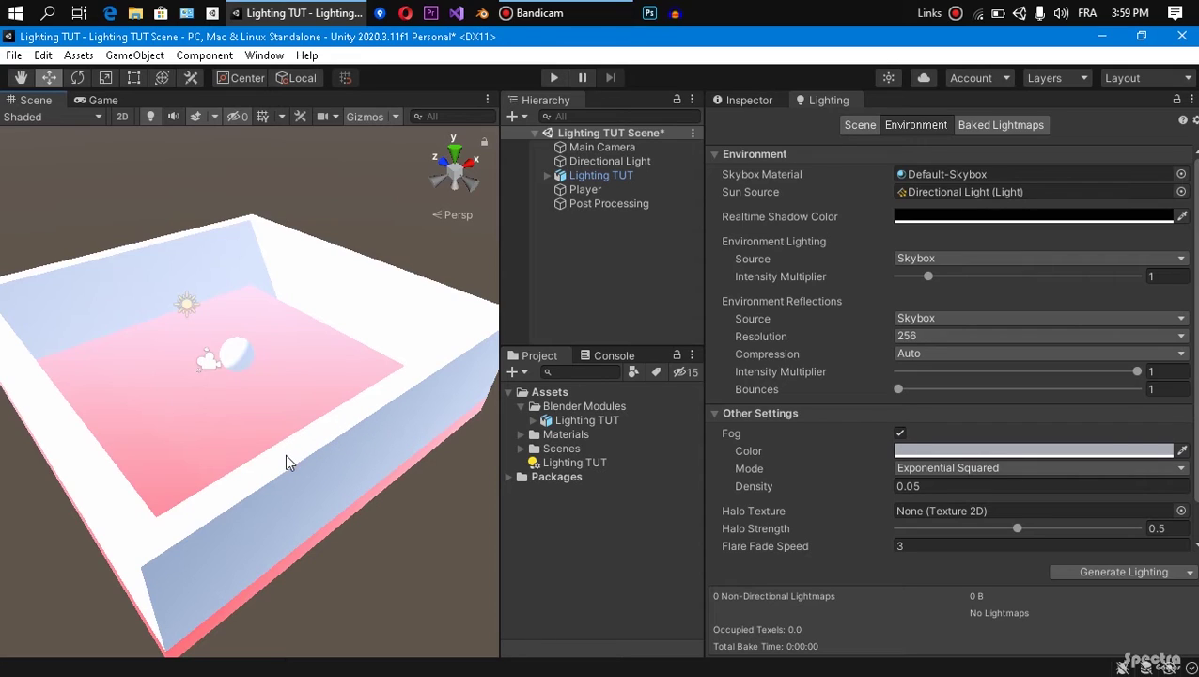
{"action": "right_click_drag", "start_coordinate": [291, 461], "coordinate": [351, 454]}
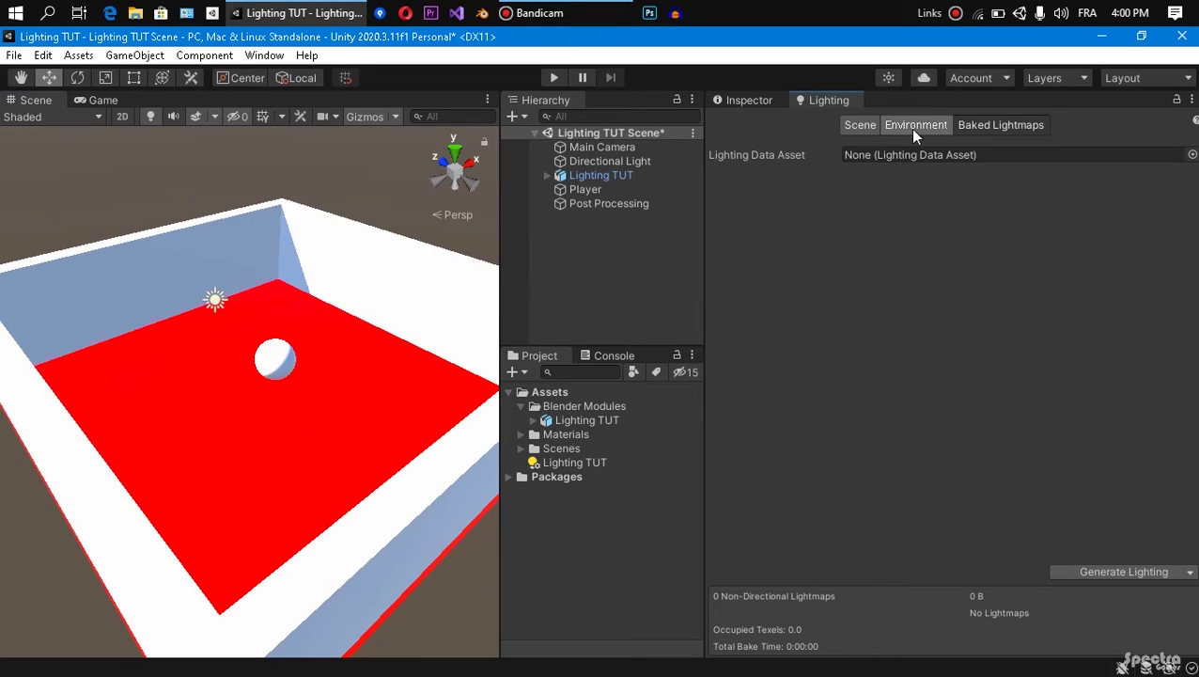
{"action": "left_click", "coordinate": [912, 129]}
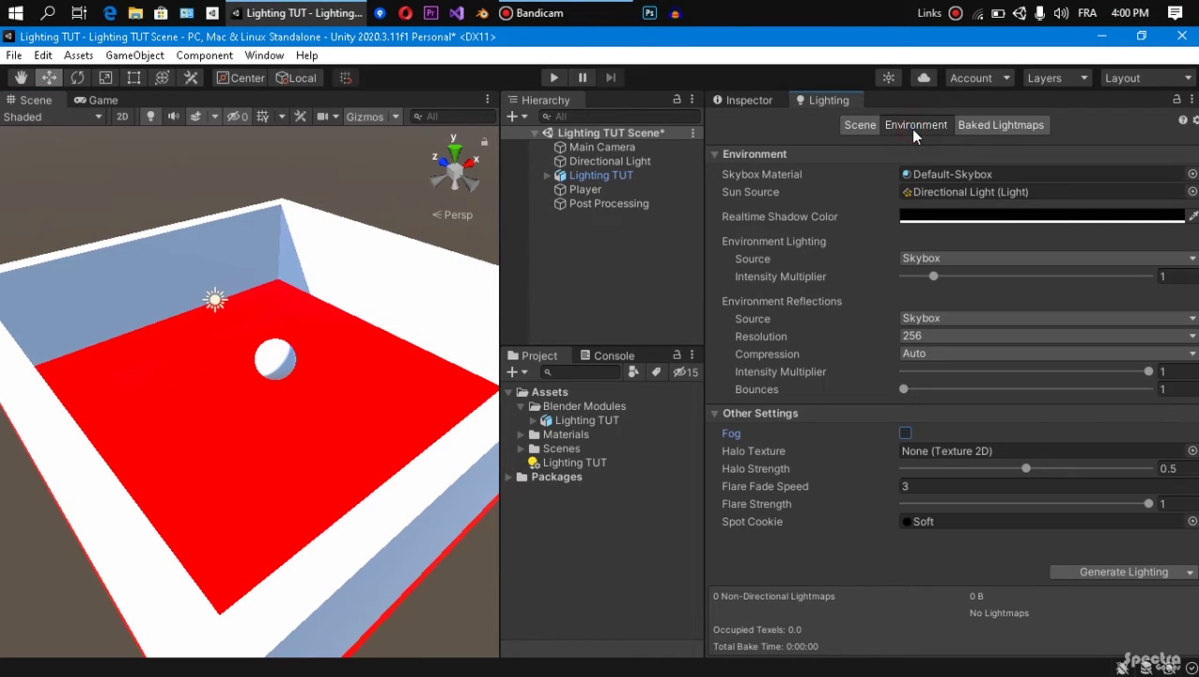
{"action": "left_click", "coordinate": [865, 133]}
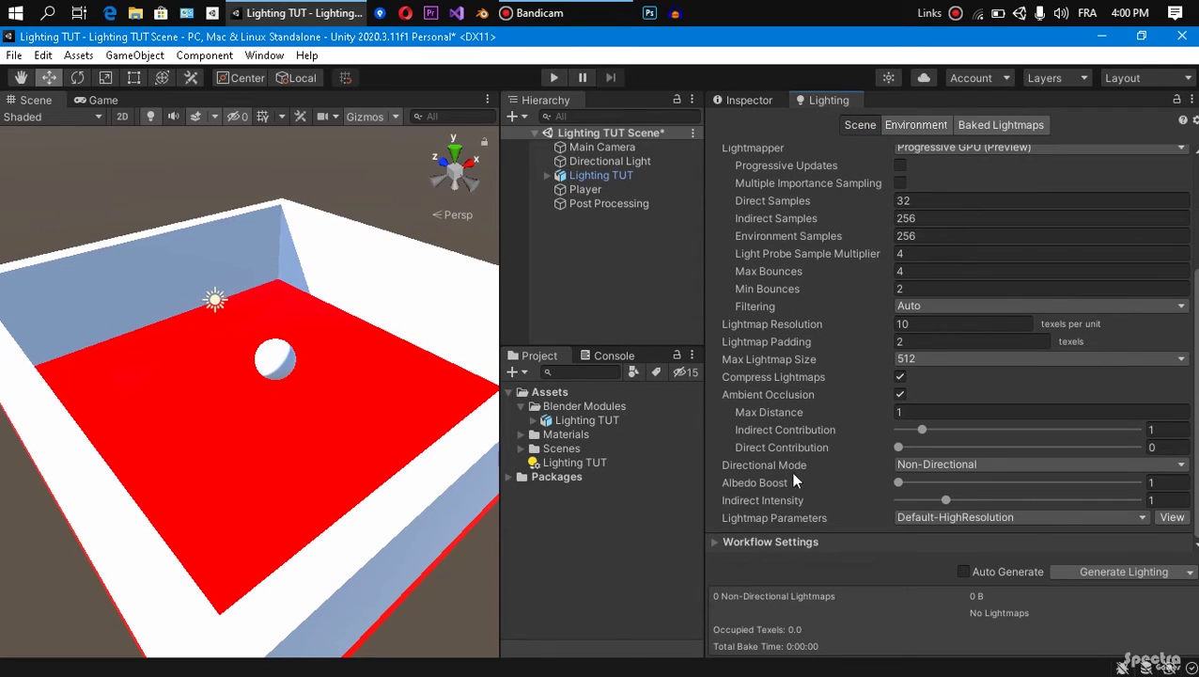
Step: Generate lighting from the Baked Lightmaps tab, producing one 512×512 non-directional lightmap
{"action": "left_click", "coordinate": [1013, 125]}
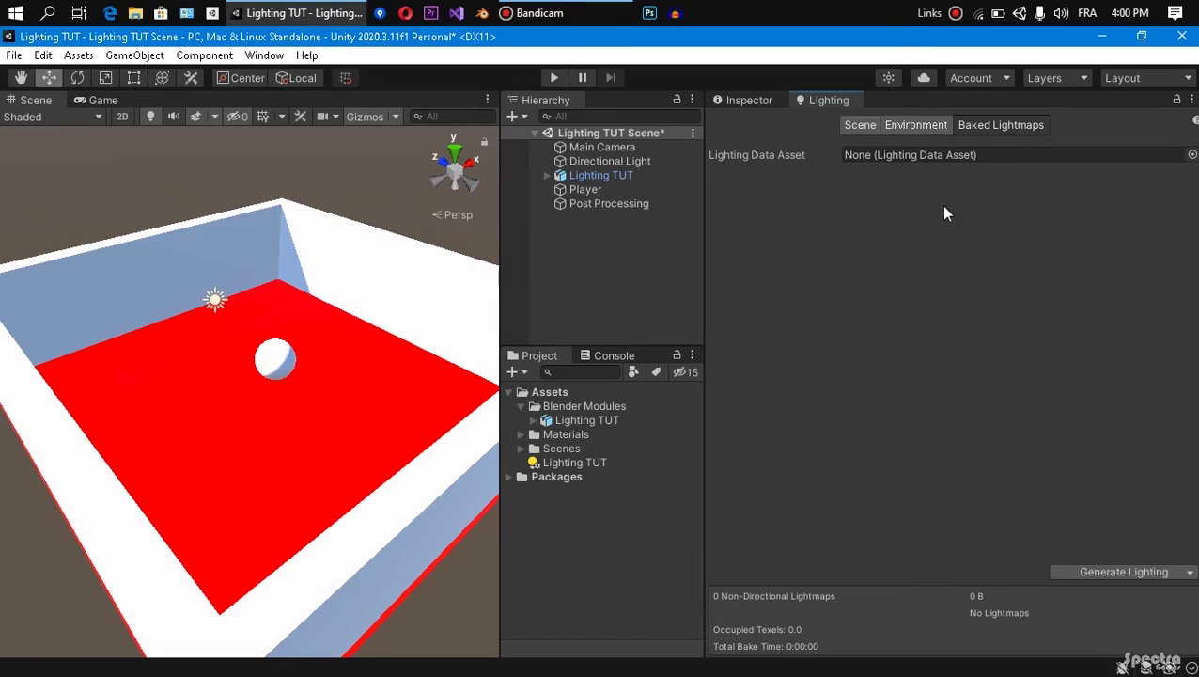
{"action": "left_click", "coordinate": [1142, 572]}
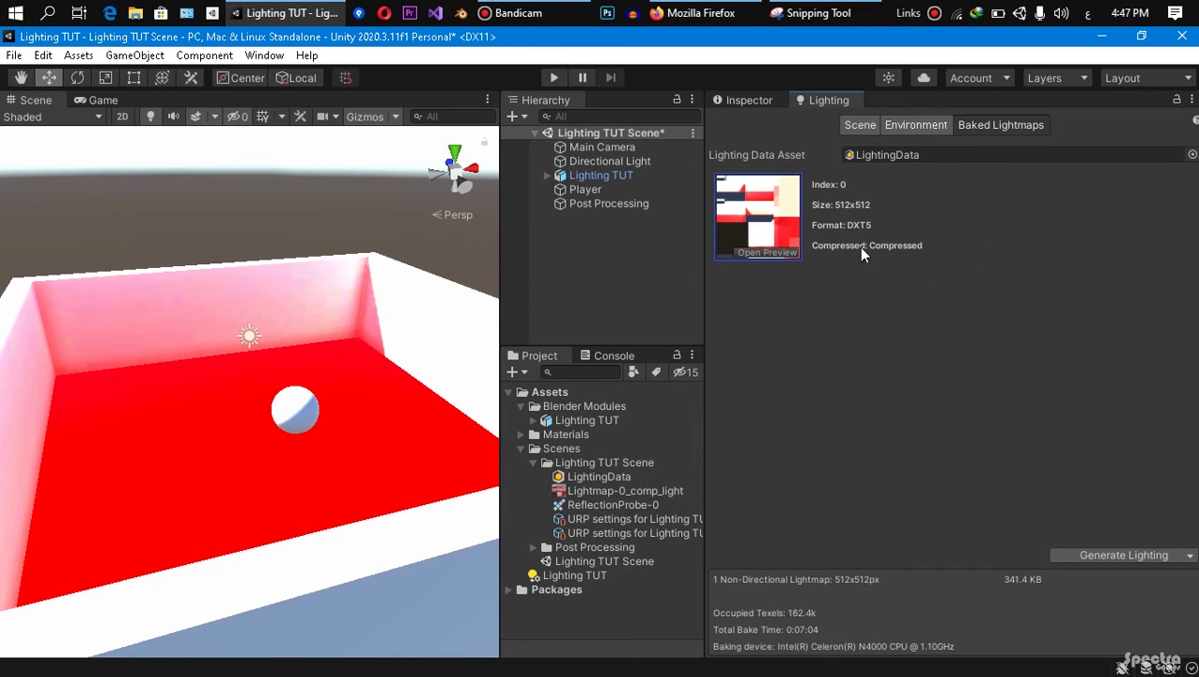
{"action": "left_click", "coordinate": [783, 254]}
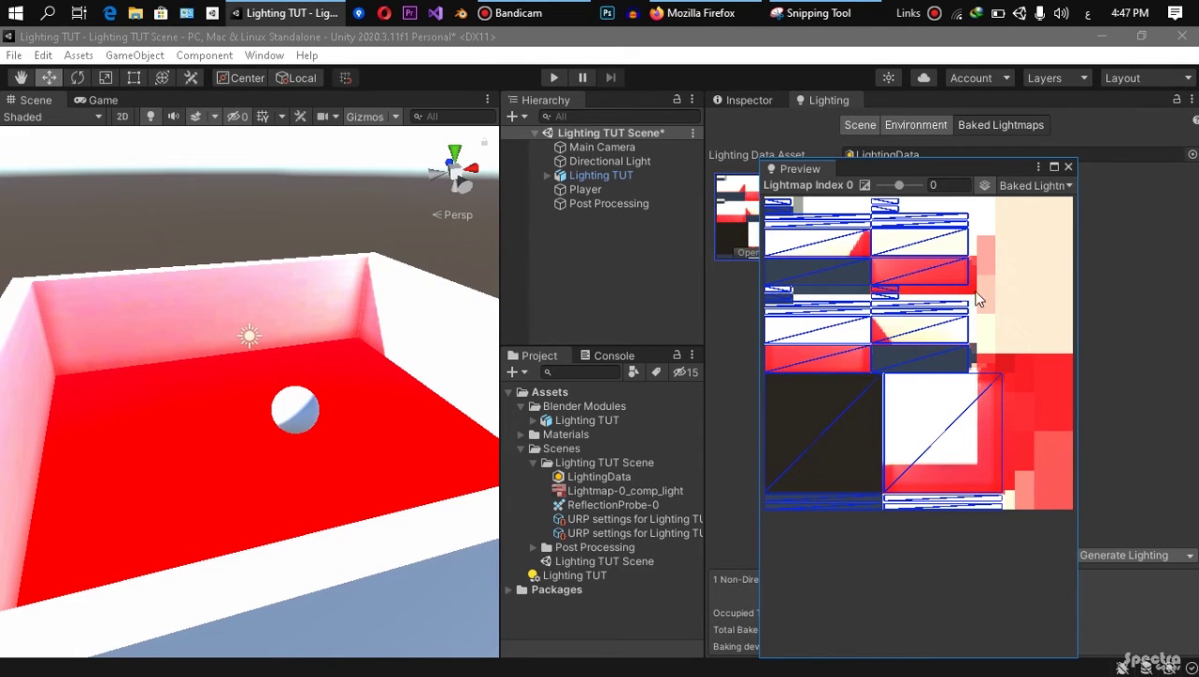
{"action": "left_click", "coordinate": [1067, 167]}
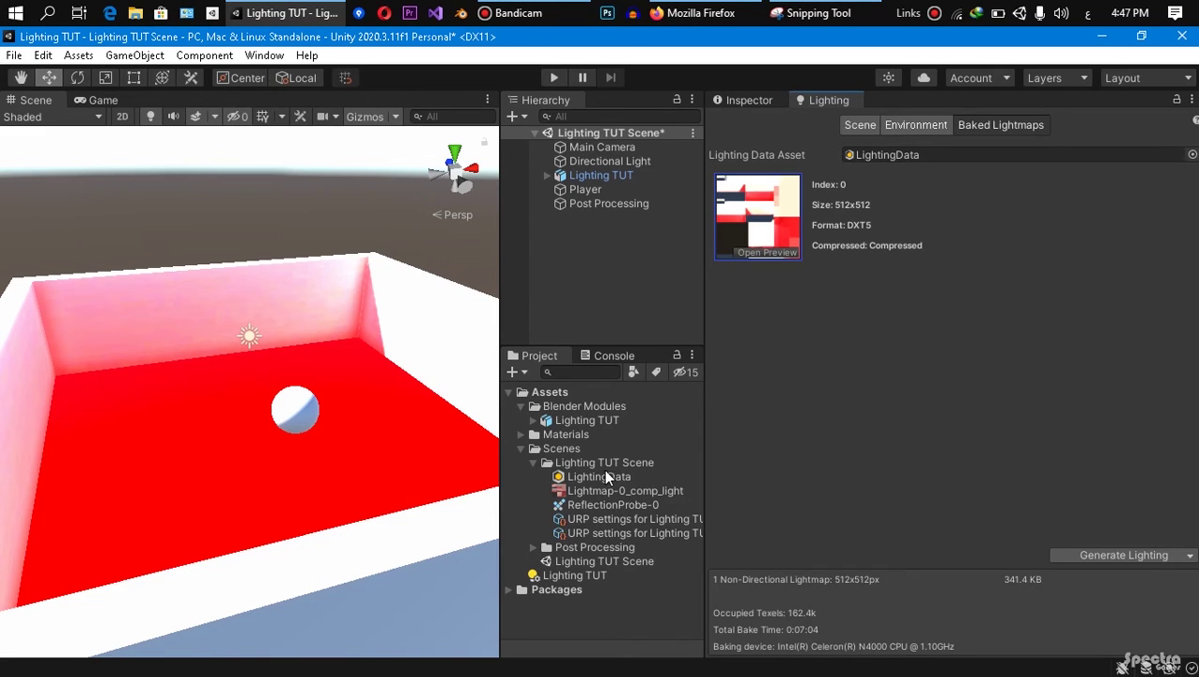
{"action": "mouse_move", "coordinate": [372, 396]}
{"action": "right_mouse_down"}
{"action": "mouse_move", "coordinate": [317, 356]}
{"action": "mouse_move", "coordinate": [302, 366]}
{"action": "right_mouse_up"}
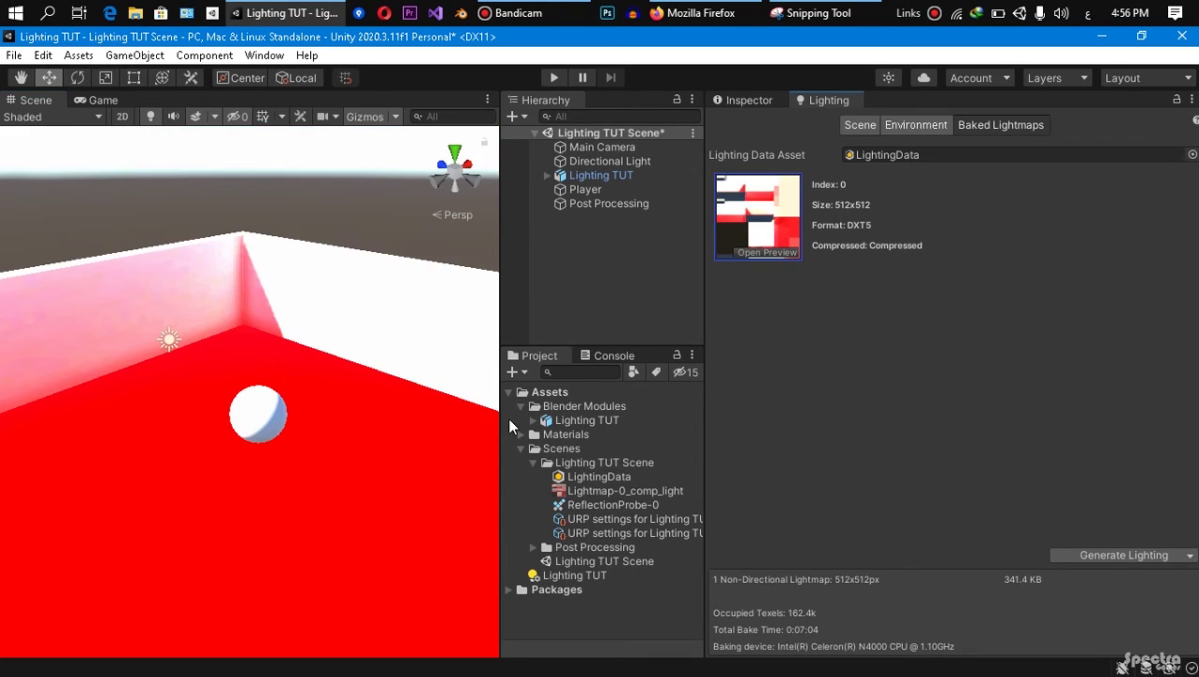
{"action": "scroll", "coordinate": [292, 442], "scroll_direction": "up", "scroll_amount": 2}
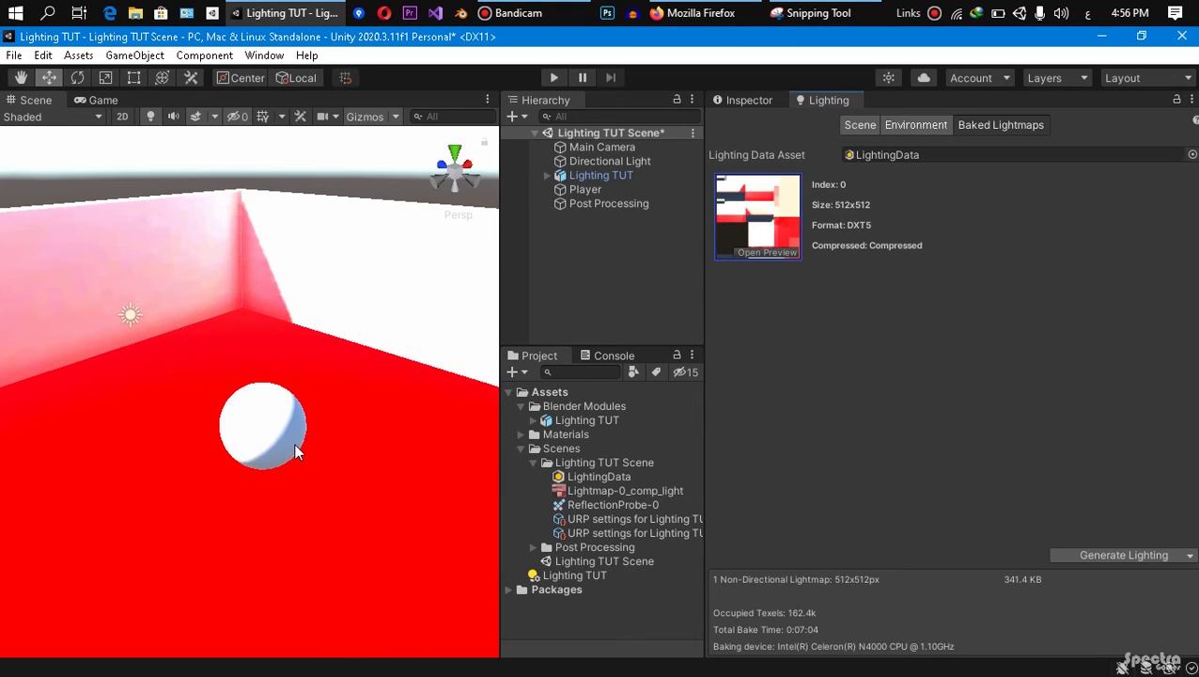
{"action": "scroll", "coordinate": [293, 442], "scroll_direction": "up", "scroll_amount": 2}
{"action": "scroll", "coordinate": [287, 430], "scroll_direction": "up", "scroll_amount": 2}
{"action": "left_click", "coordinate": [287, 431]}
{"action": "mouse_move", "coordinate": [364, 471]}
{"action": "right_mouse_down"}
{"action": "mouse_move", "coordinate": [389, 466]}
{"action": "mouse_move", "coordinate": [381, 413]}
{"action": "right_mouse_up"}
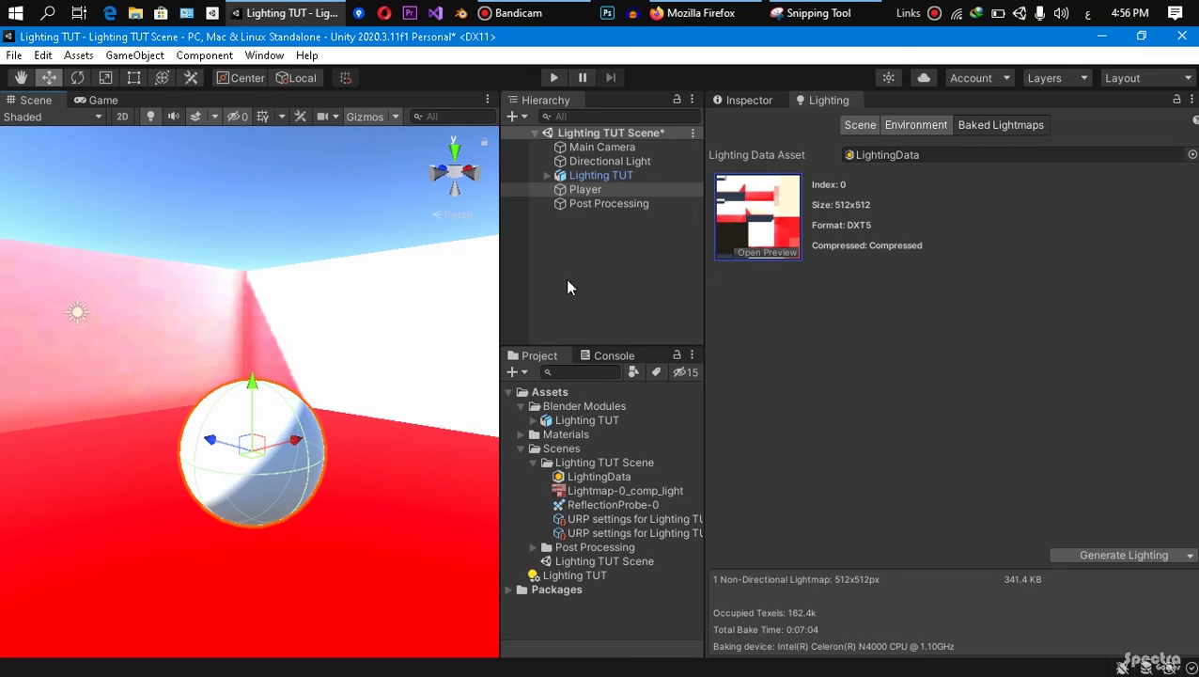
Step: Add a Light Probe Group through the Hierarchy's Light menu
{"action": "left_click", "coordinate": [584, 189]}
{"action": "right_click", "coordinate": [570, 236]}
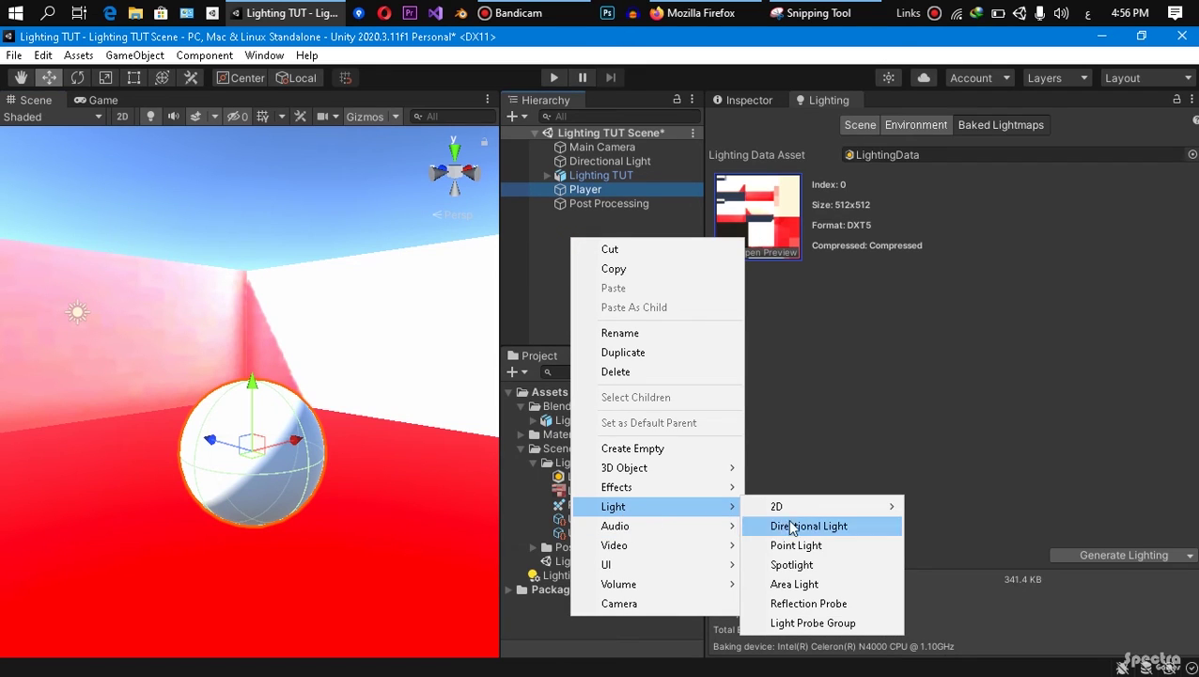
{"action": "left_click", "coordinate": [846, 622]}
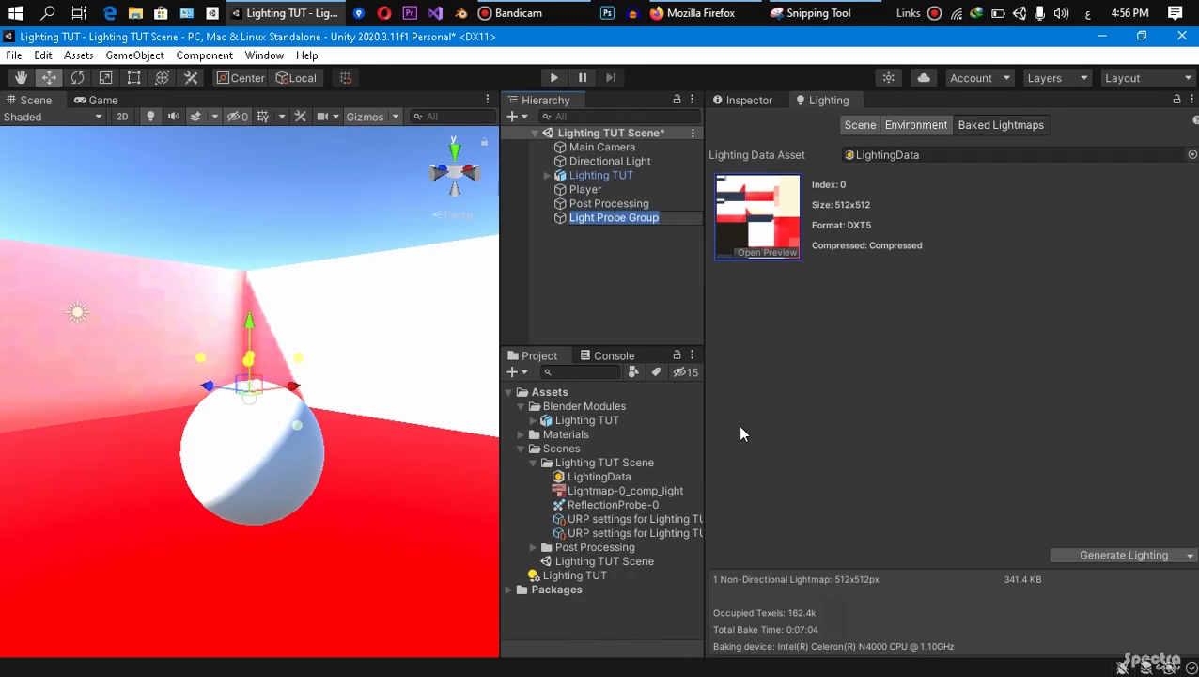